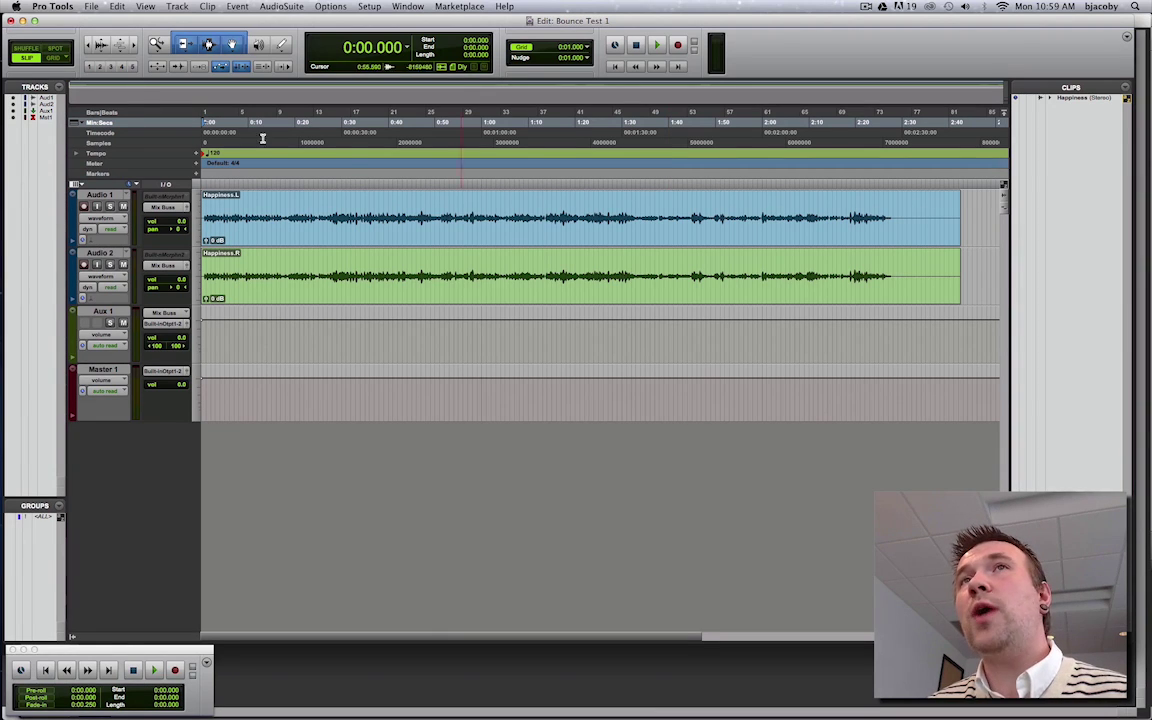
# Bounce the mix offline to disk as 24-bit 48 kHz multiple-mono WAV 'Bounce Test 1_3'
pyautogui.click(89, 6)
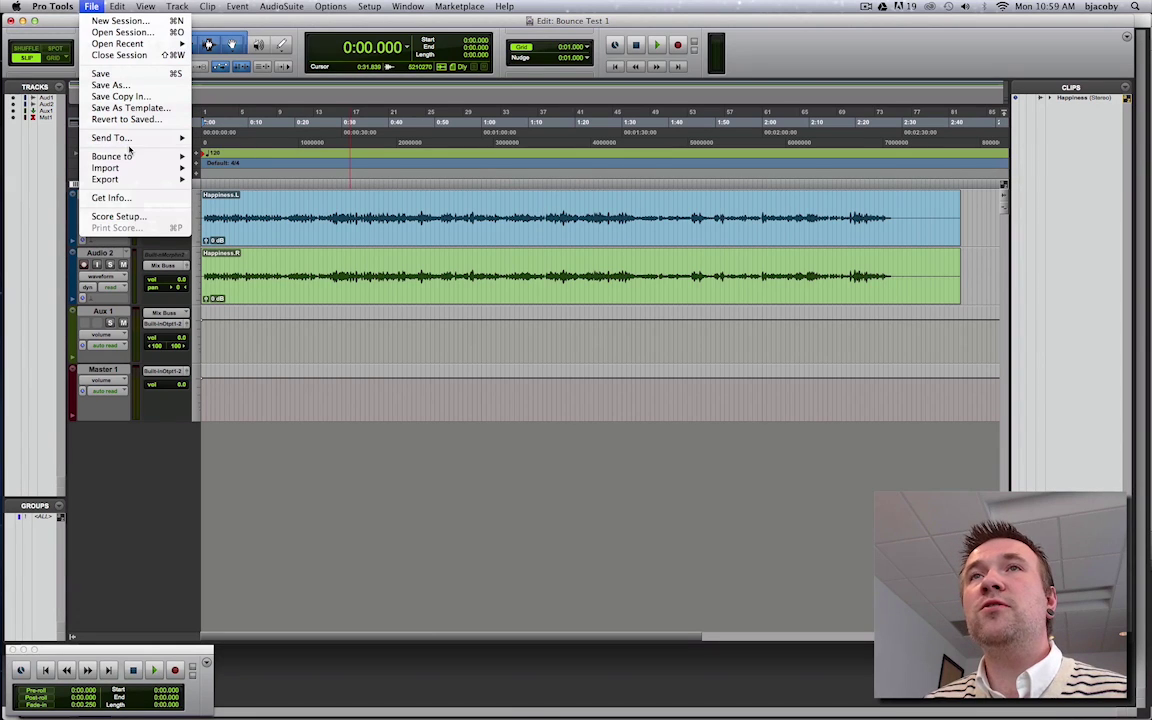
pyautogui.moveTo(131, 157)
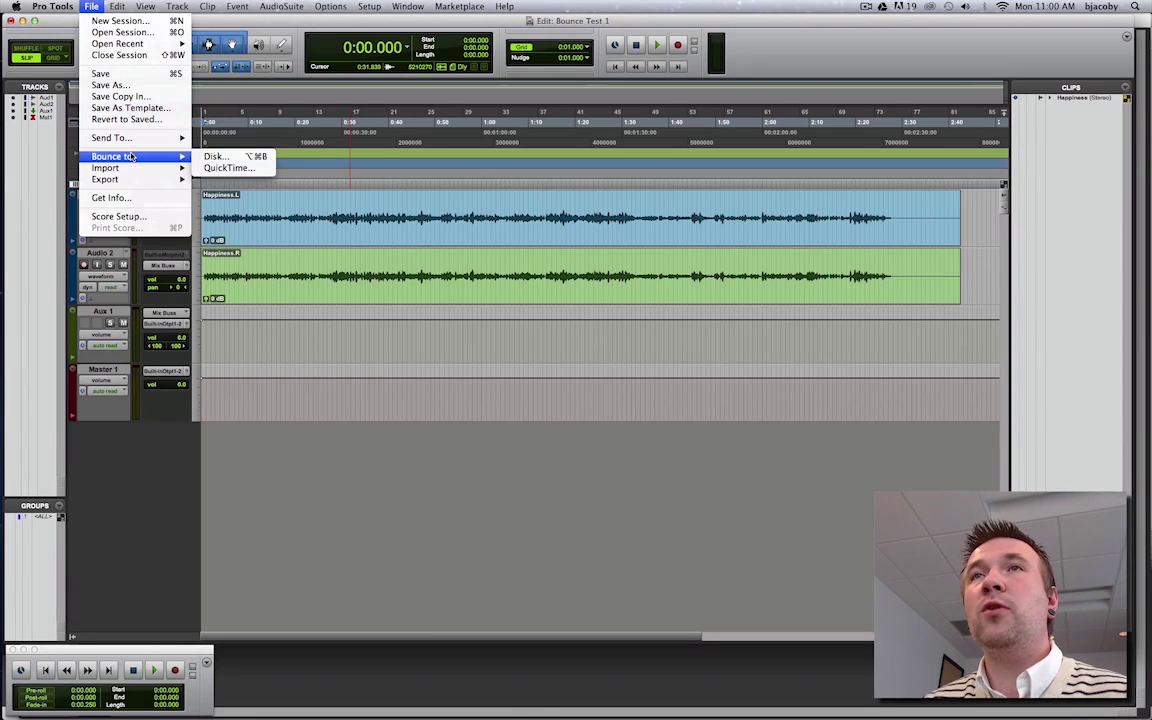
pyautogui.click(214, 157)
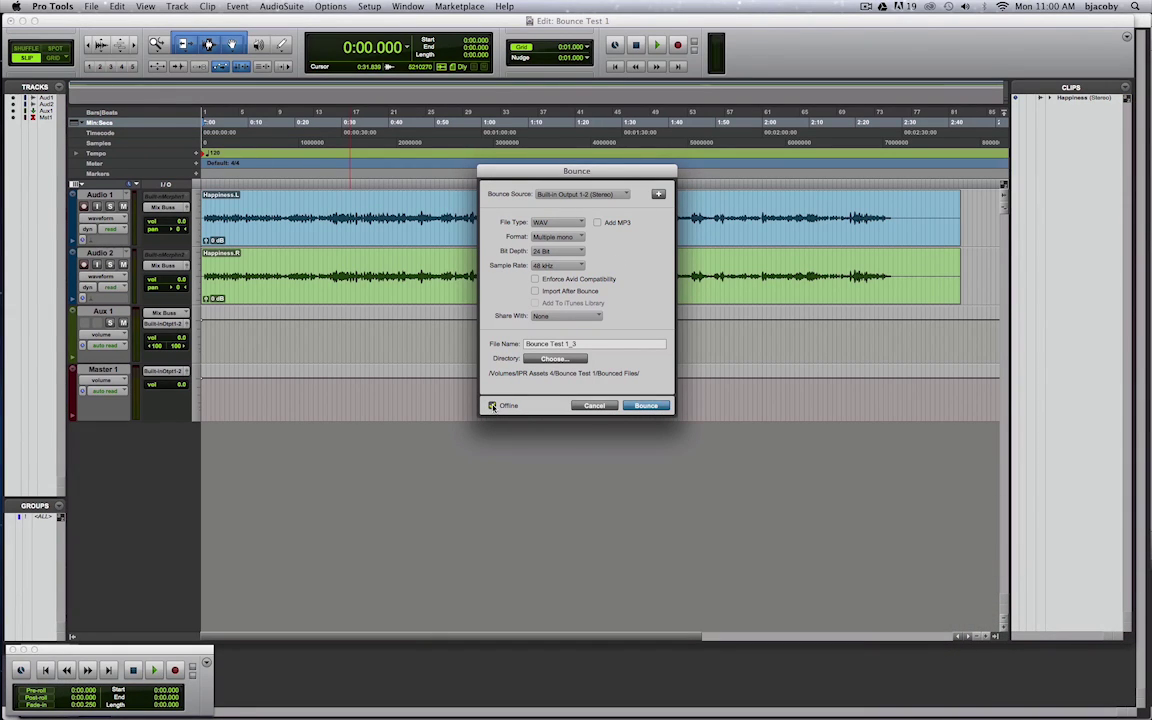
pyautogui.click(492, 406)
pyautogui.click(650, 407)
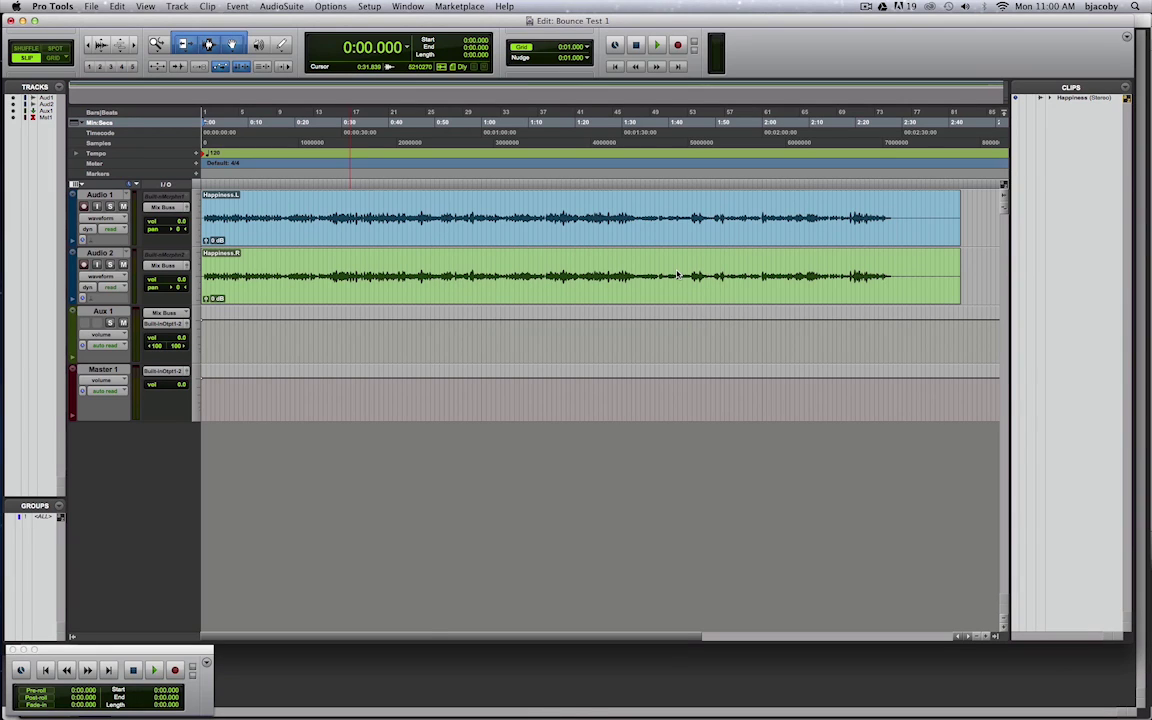
pyautogui.click(678, 274)
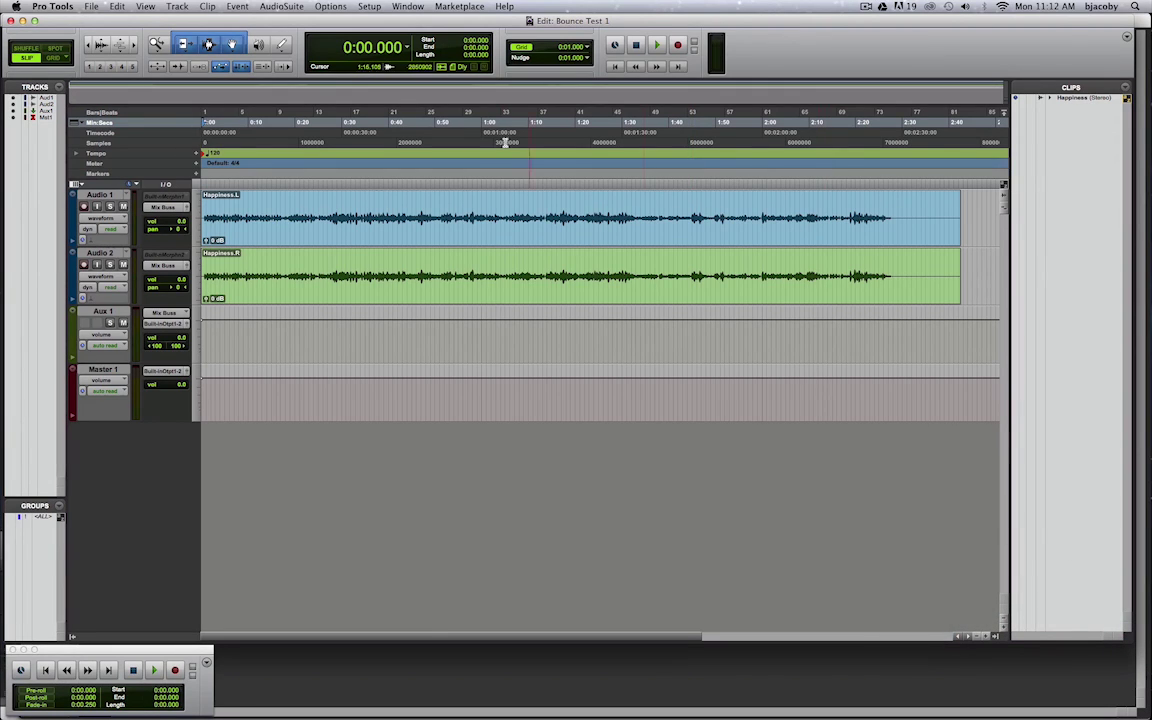
# Open the System Usage meters window and position it over the Happiness tracks
pyautogui.click(410, 6)
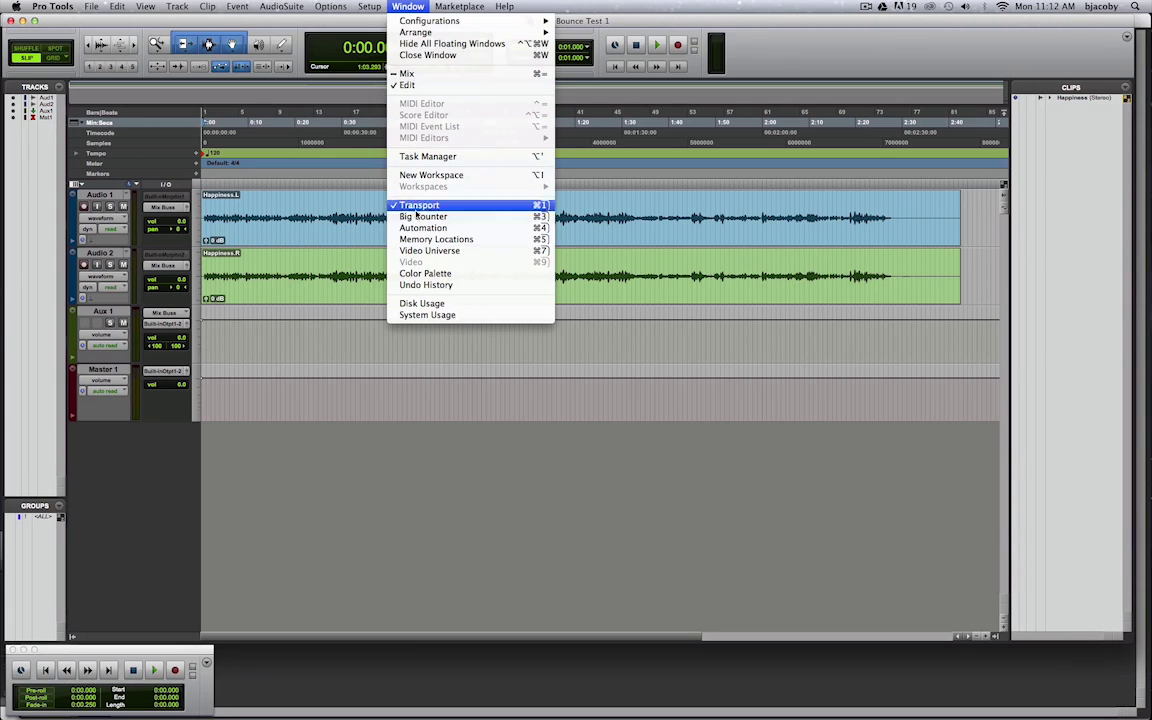
pyautogui.click(459, 316)
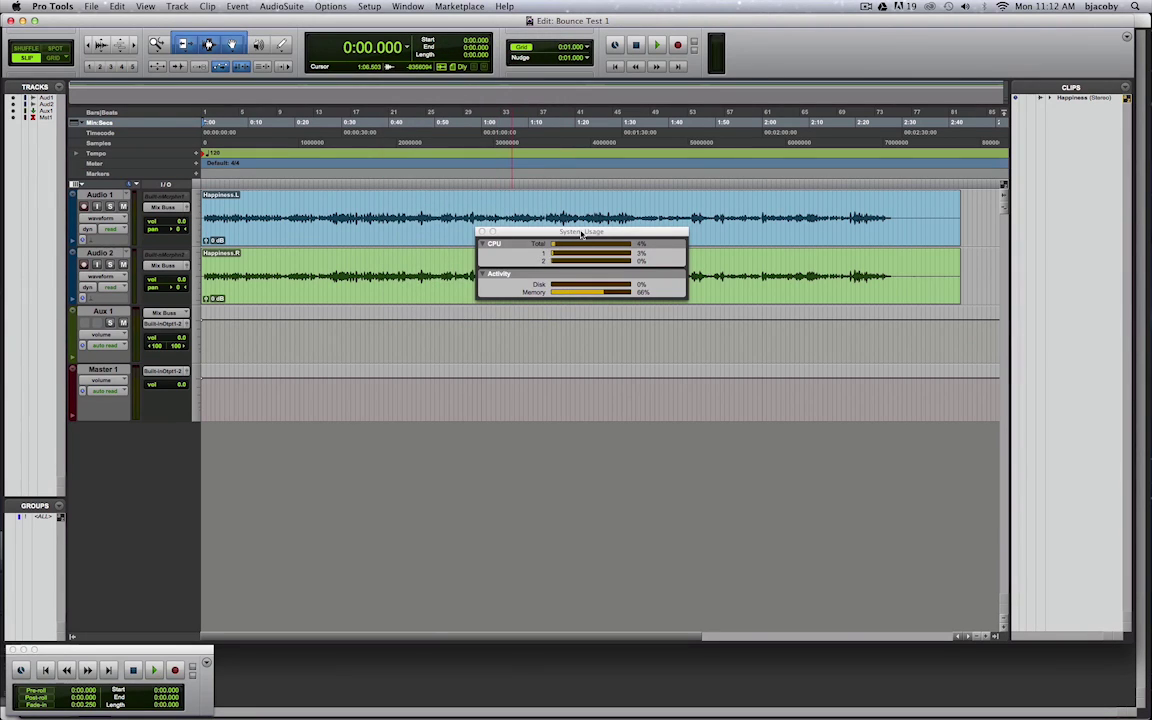
pyautogui.moveTo(520, 231); pyautogui.dragTo(452, 224)
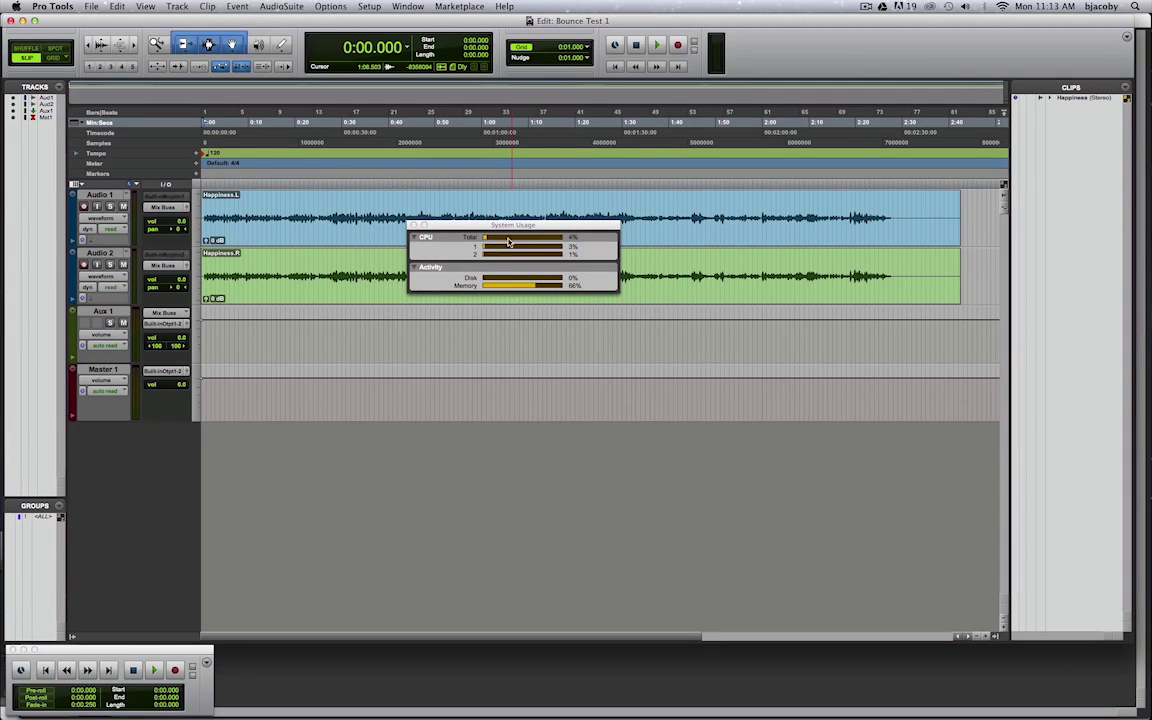
pyautogui.moveTo(511, 226); pyautogui.dragTo(501, 304)
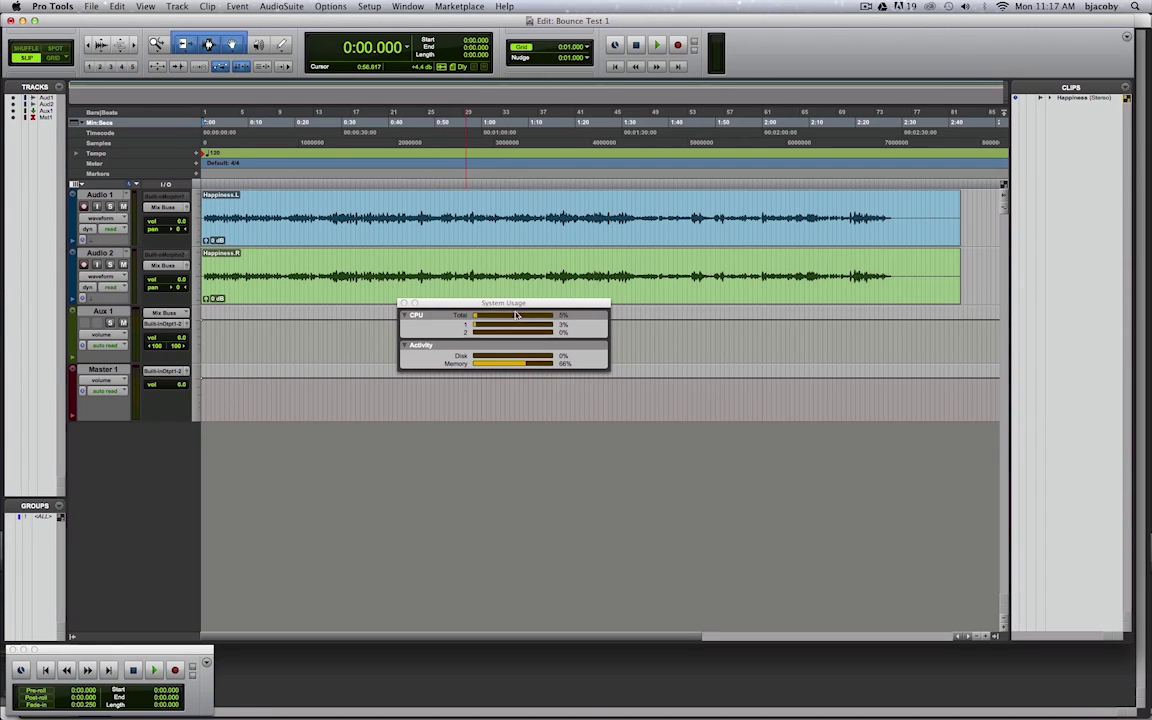
pyautogui.moveTo(516, 305); pyautogui.dragTo(537, 246)
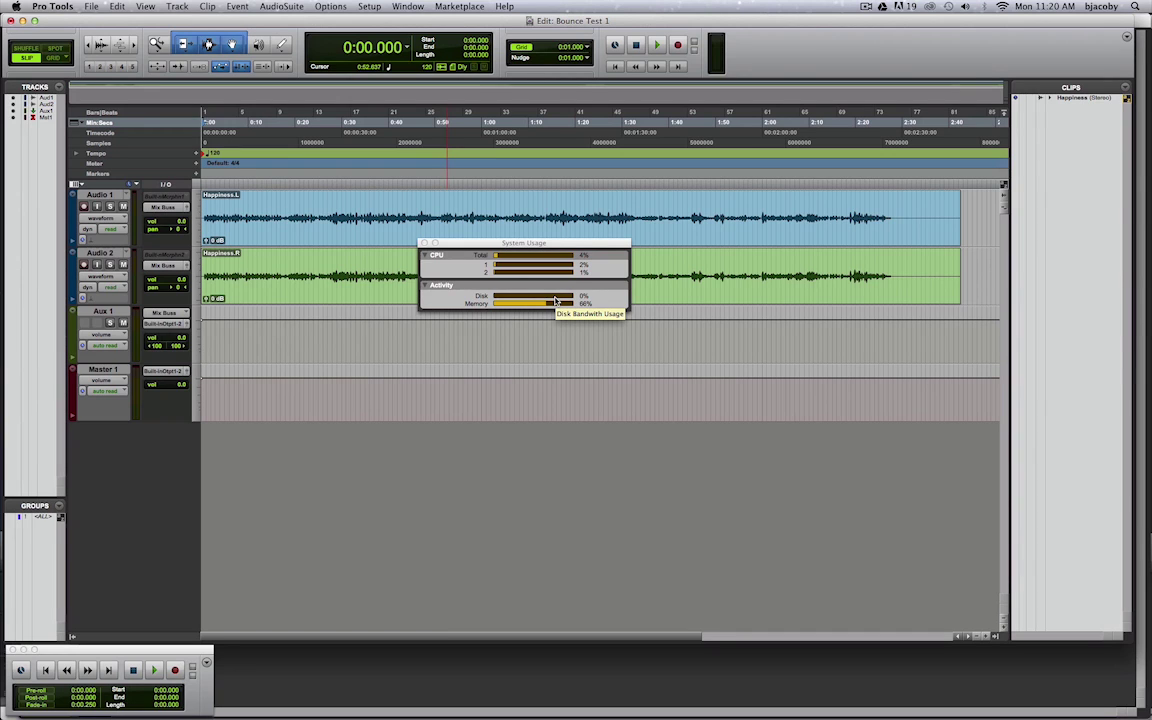
pyautogui.click(369, 6)
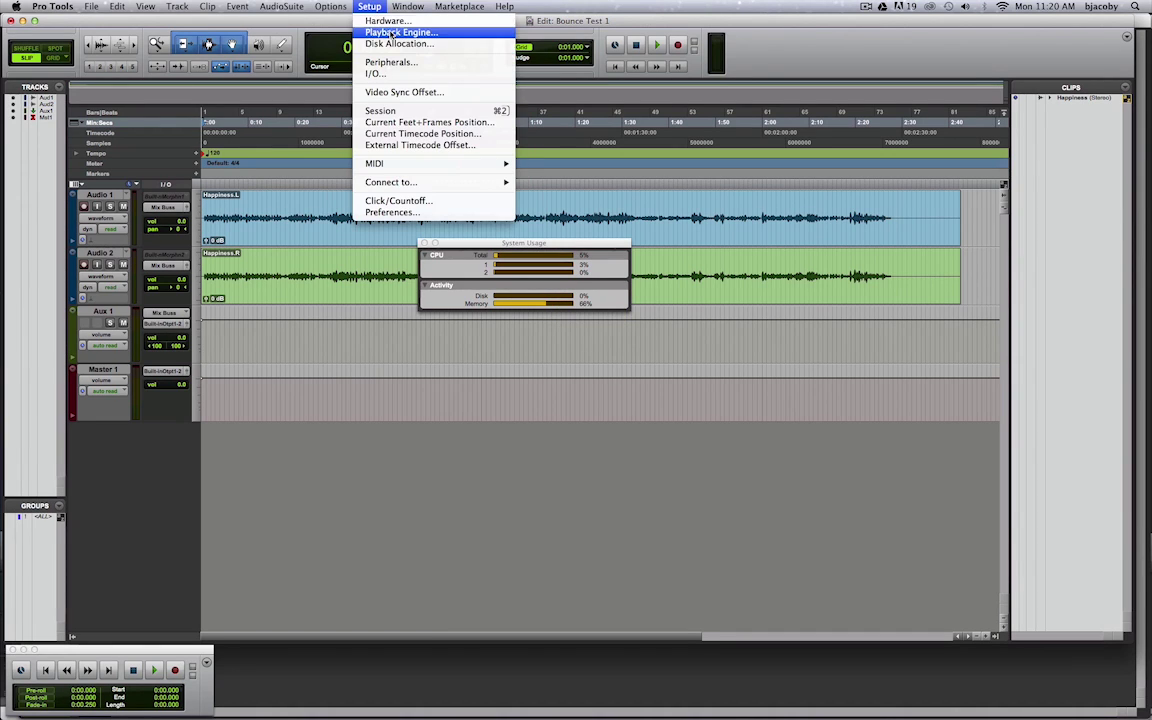
pyautogui.click(391, 34)
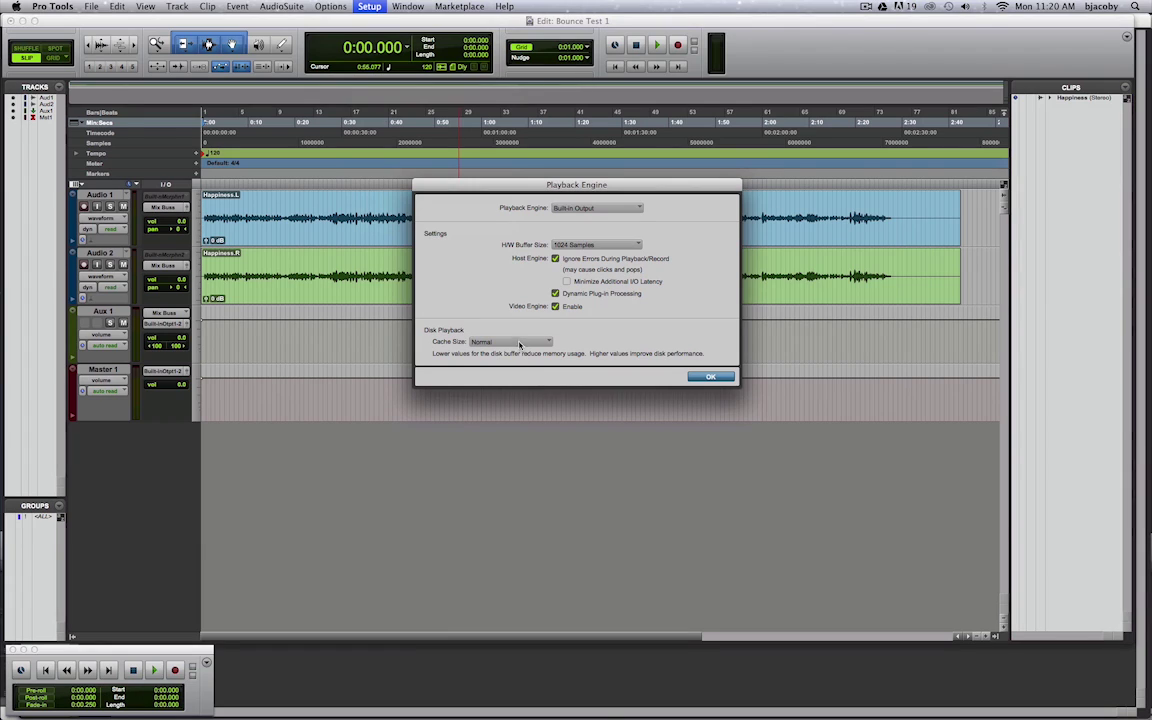
pyautogui.click(716, 378)
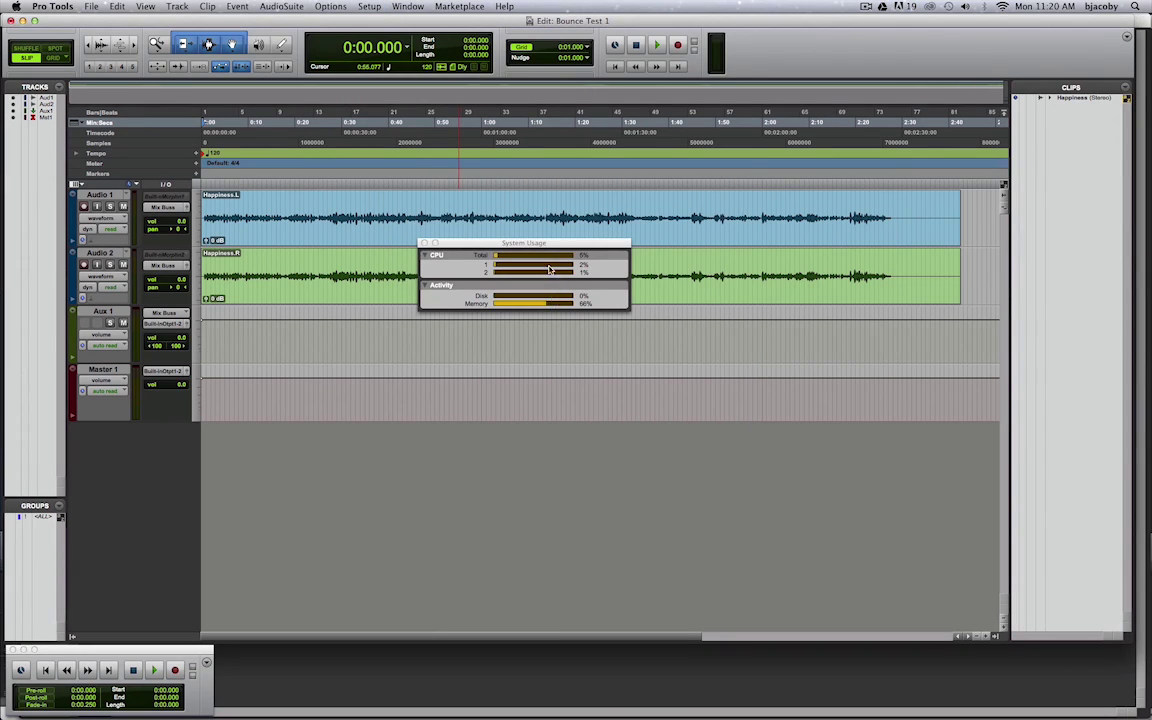
pyautogui.moveTo(532, 243); pyautogui.dragTo(540, 253)
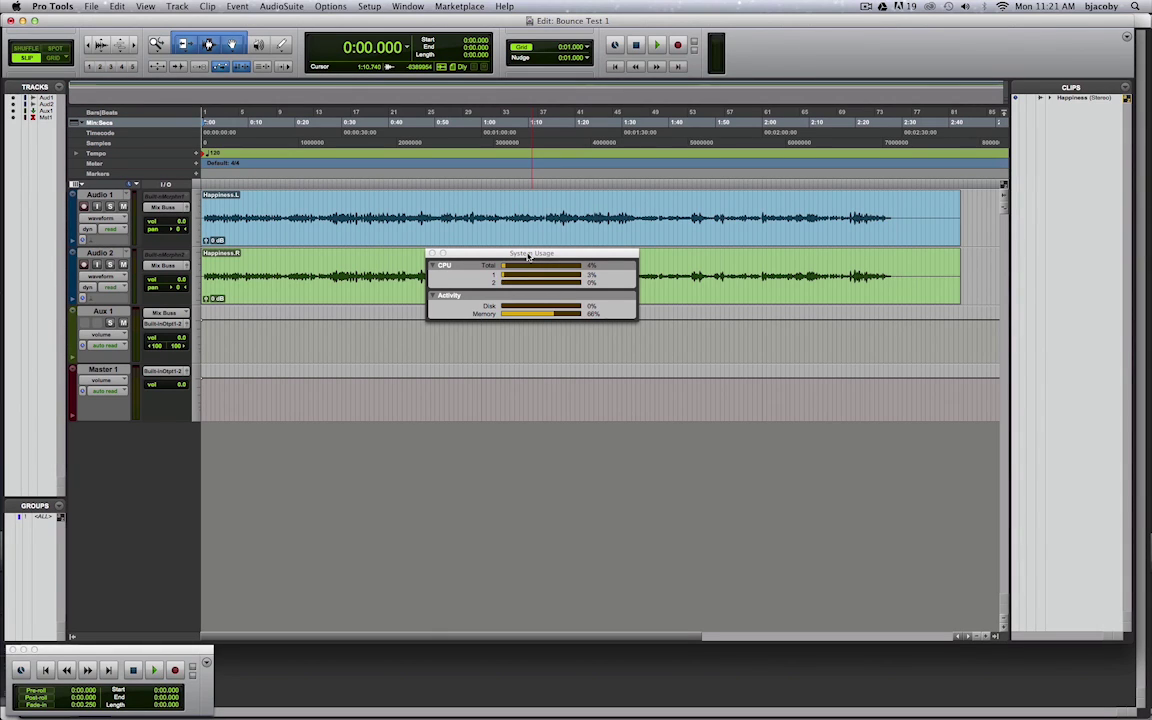
pyautogui.moveTo(528, 257); pyautogui.dragTo(538, 287)
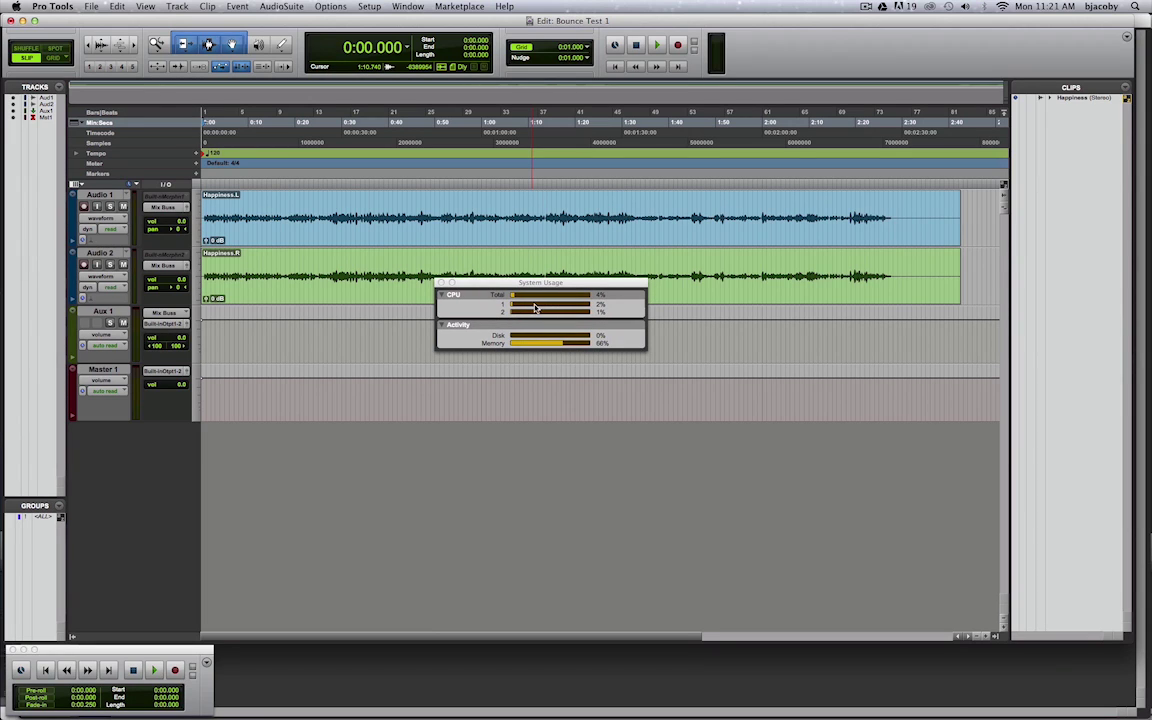
pyautogui.moveTo(535, 288); pyautogui.dragTo(574, 316)
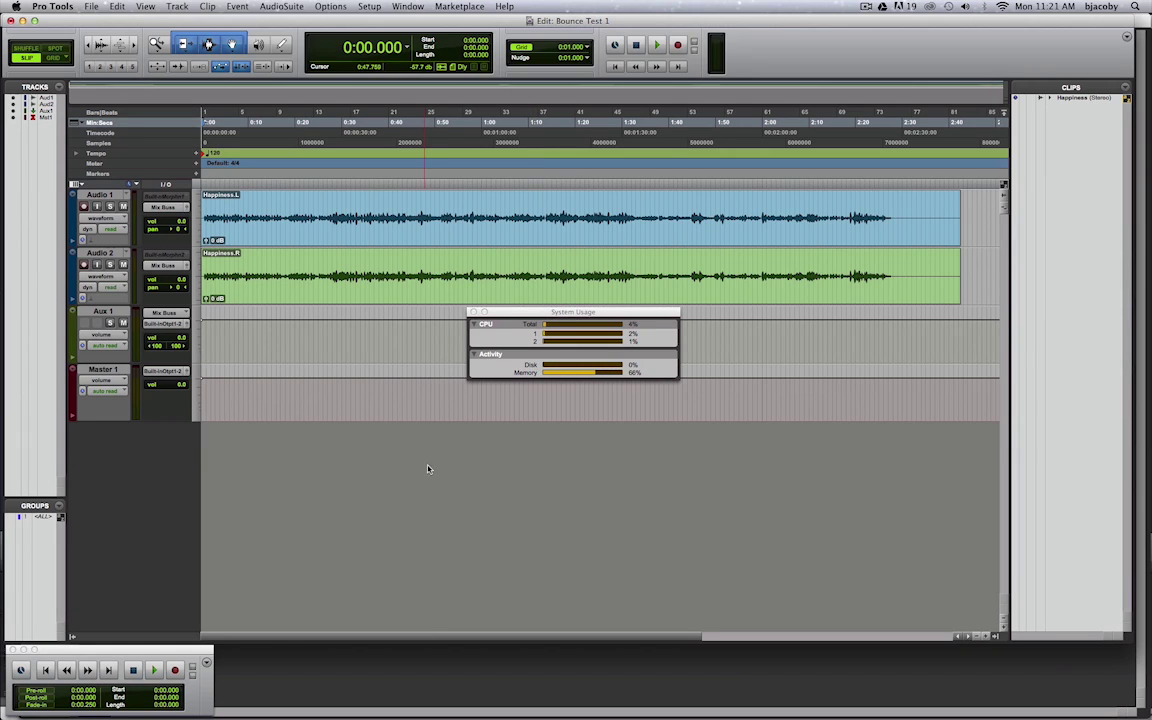
pyautogui.moveTo(572, 316); pyautogui.dragTo(575, 310)
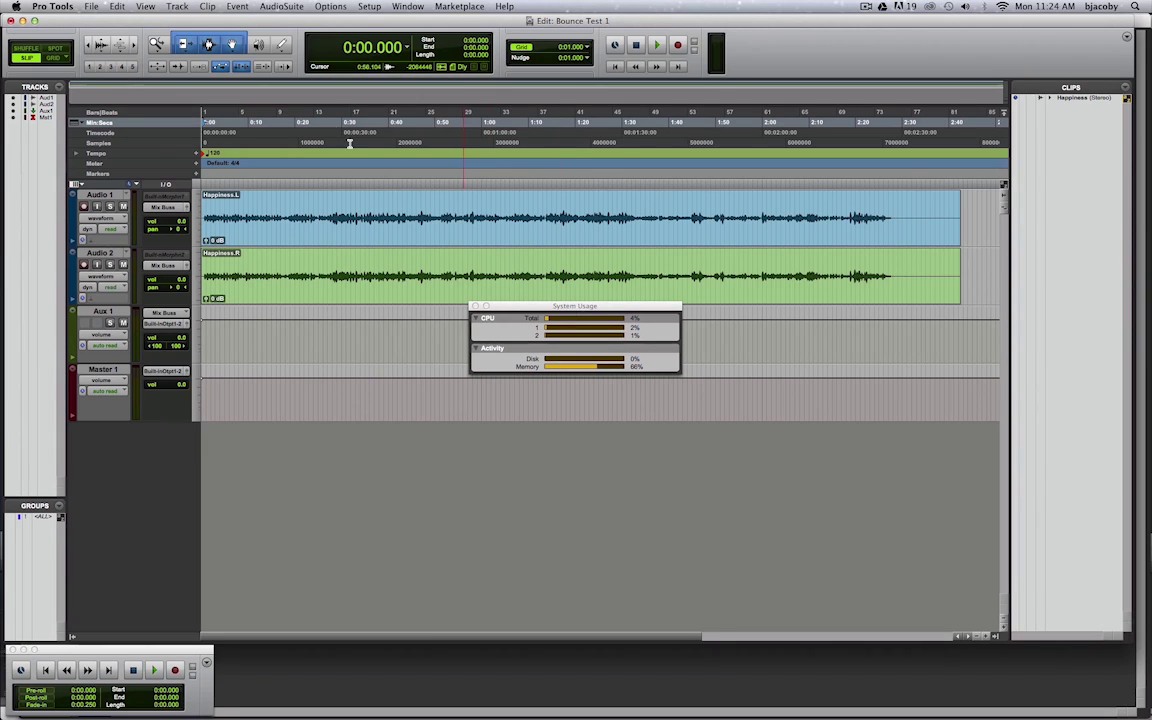
# Choose the Bounce to QuickTime option from the File menu
pyautogui.click(91, 8)
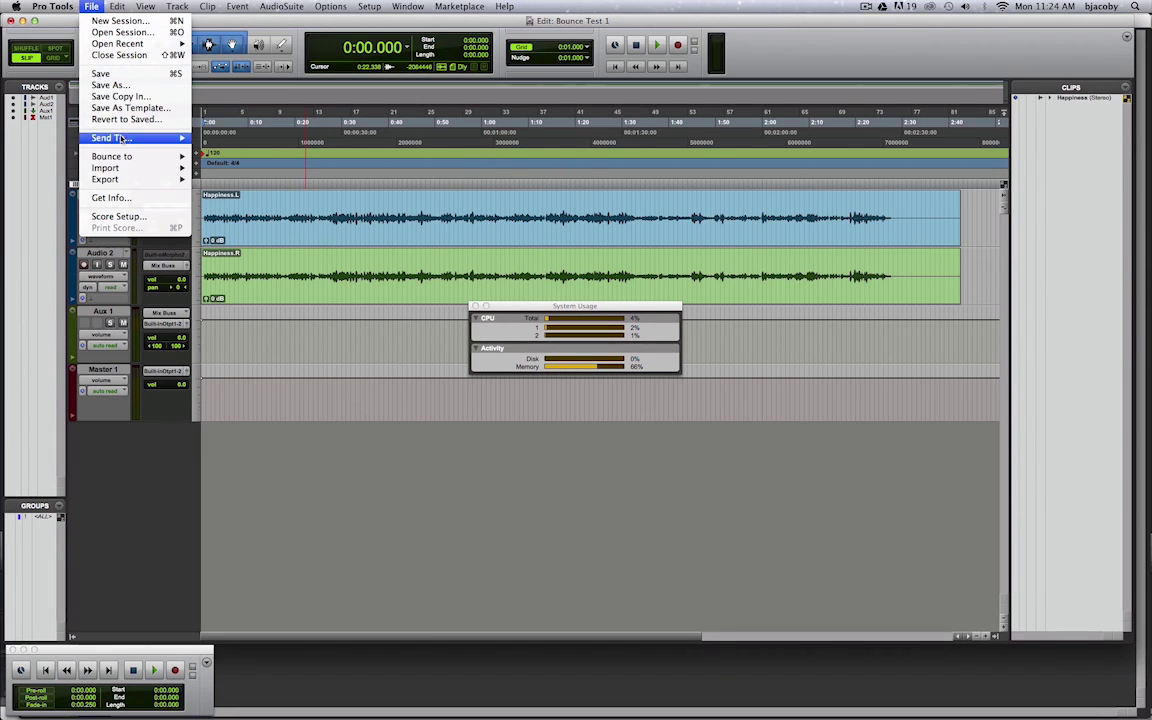
pyautogui.moveTo(144, 159)
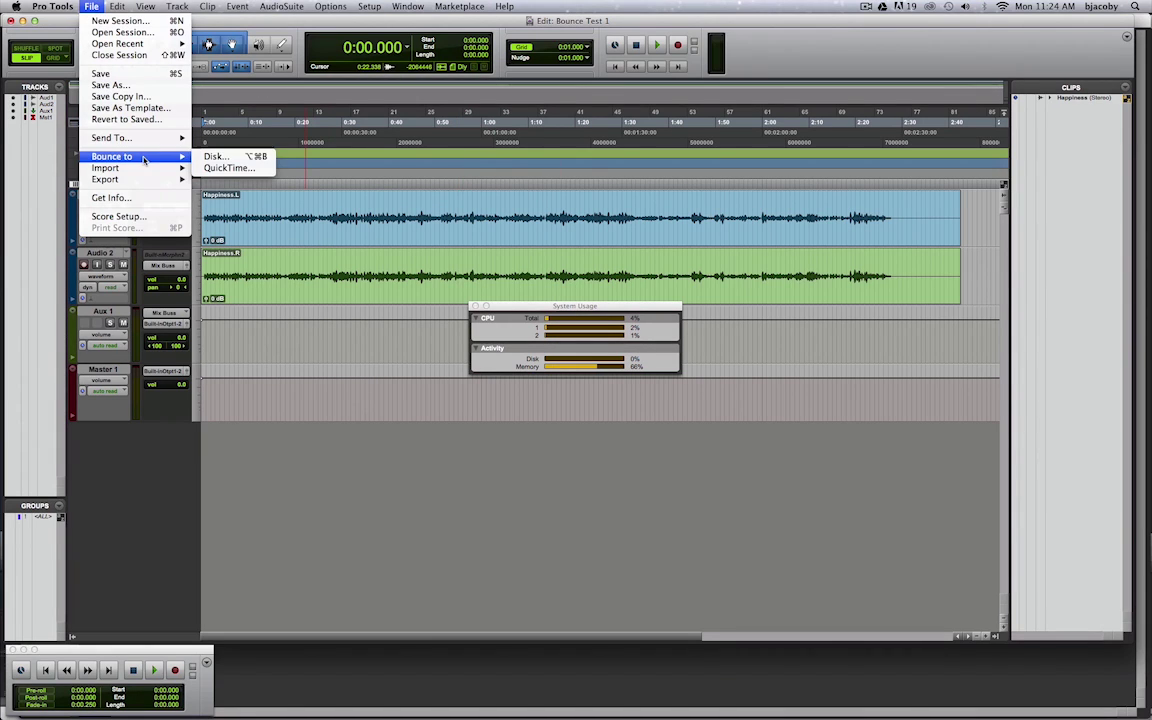
pyautogui.click(229, 168)
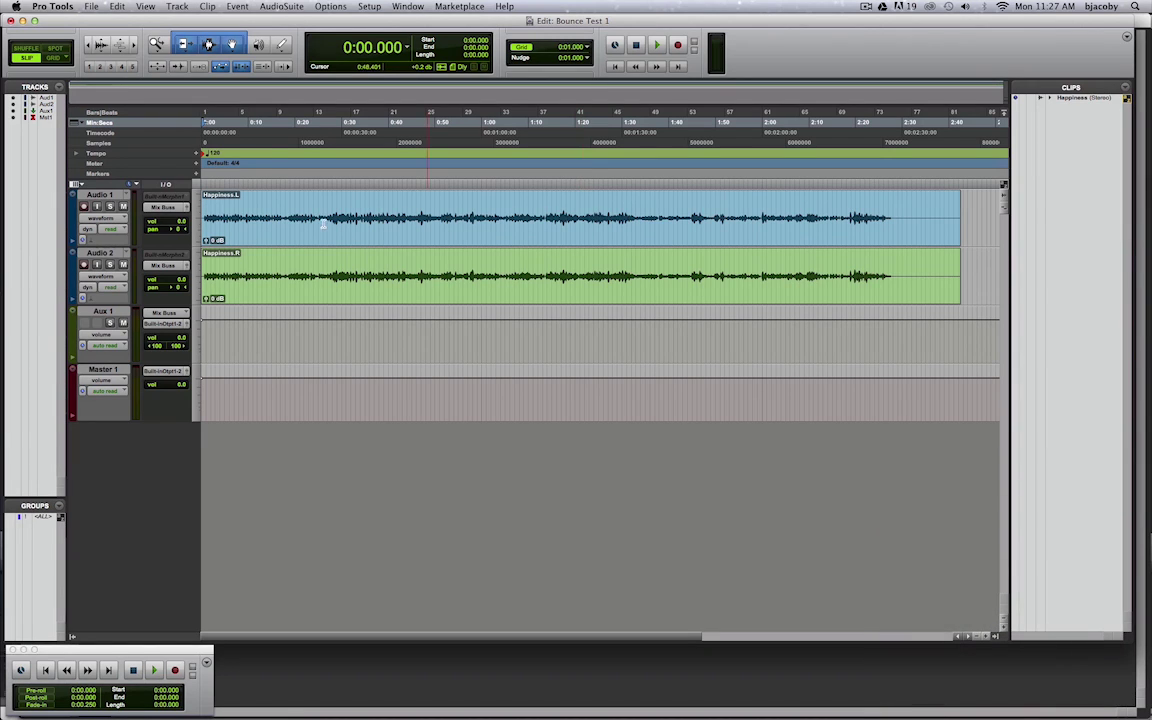
# Open the Bounce to Disk settings from the File menu
pyautogui.click(91, 6)
pyautogui.moveTo(157, 181)
pyautogui.moveTo(60, 5)
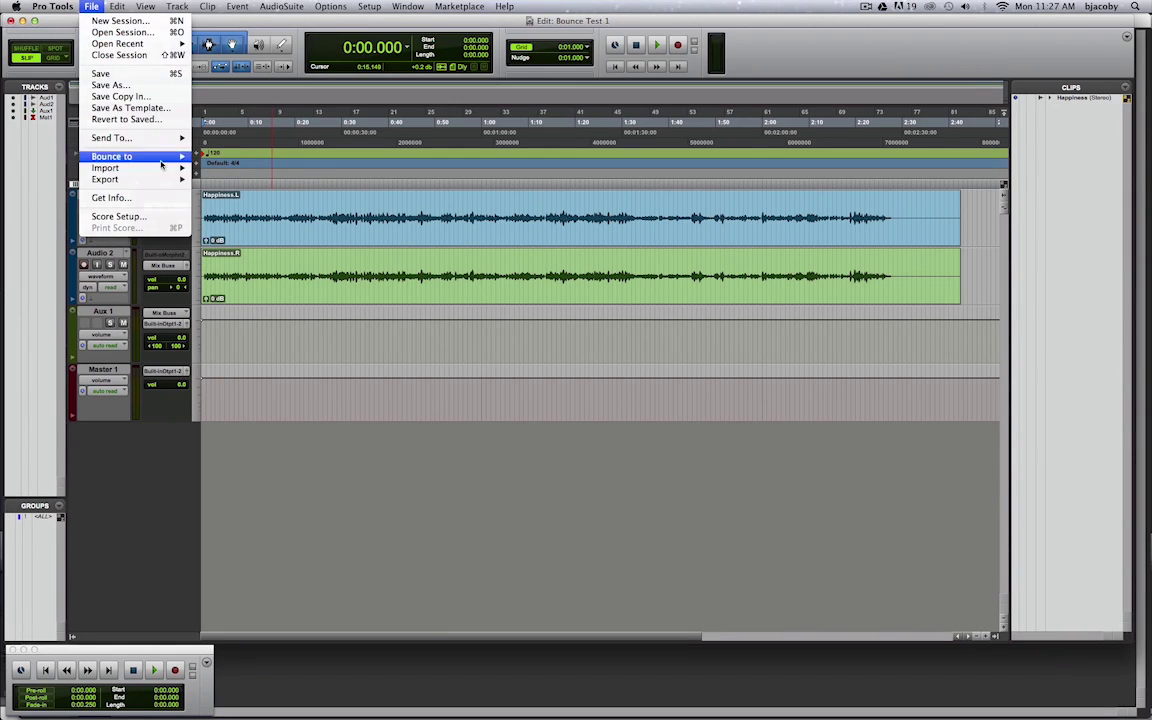
pyautogui.moveTo(150, 157)
pyautogui.click(249, 157)
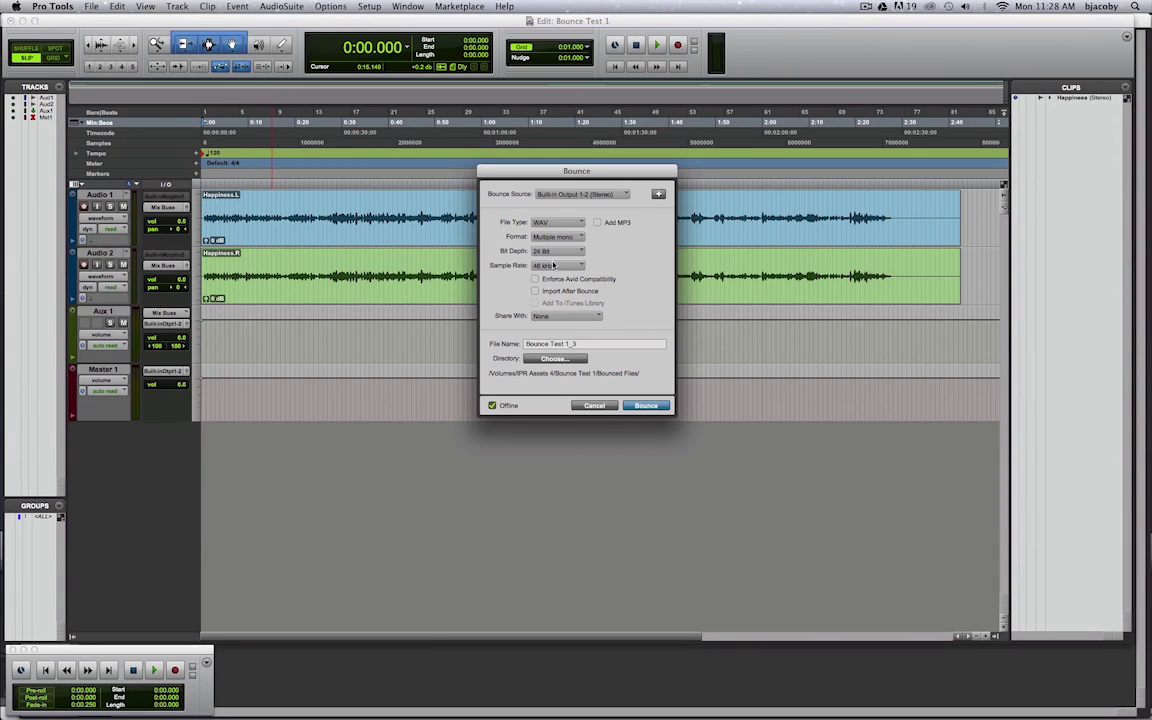
# Keep Built-in Output 1-2 (Stereo) as source and add Mix Buss (Stereo) as second source
pyautogui.click(625, 194)
pyautogui.moveTo(637, 197)
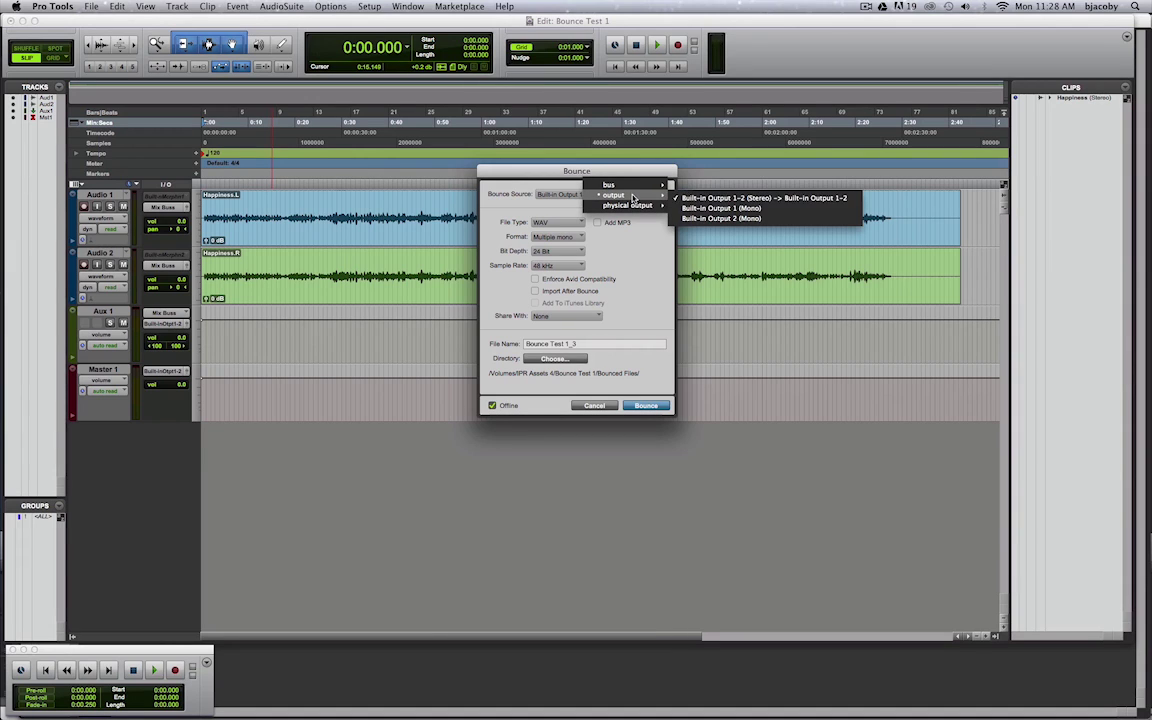
pyautogui.click(693, 199)
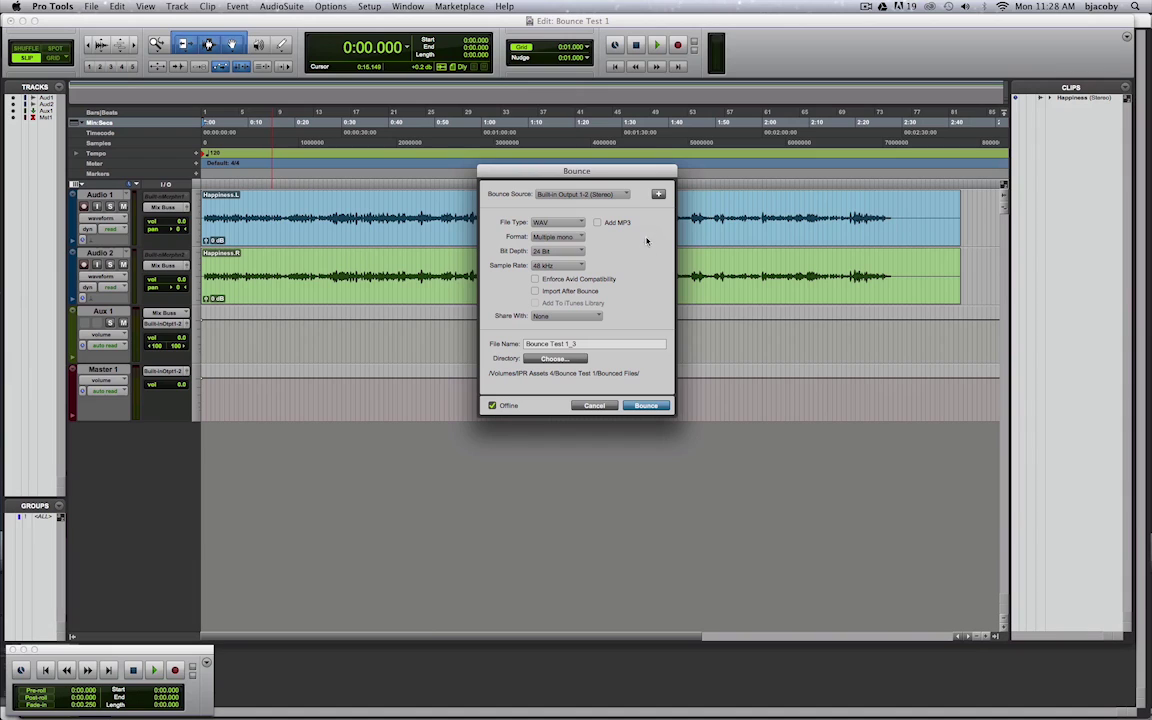
pyautogui.click(658, 195)
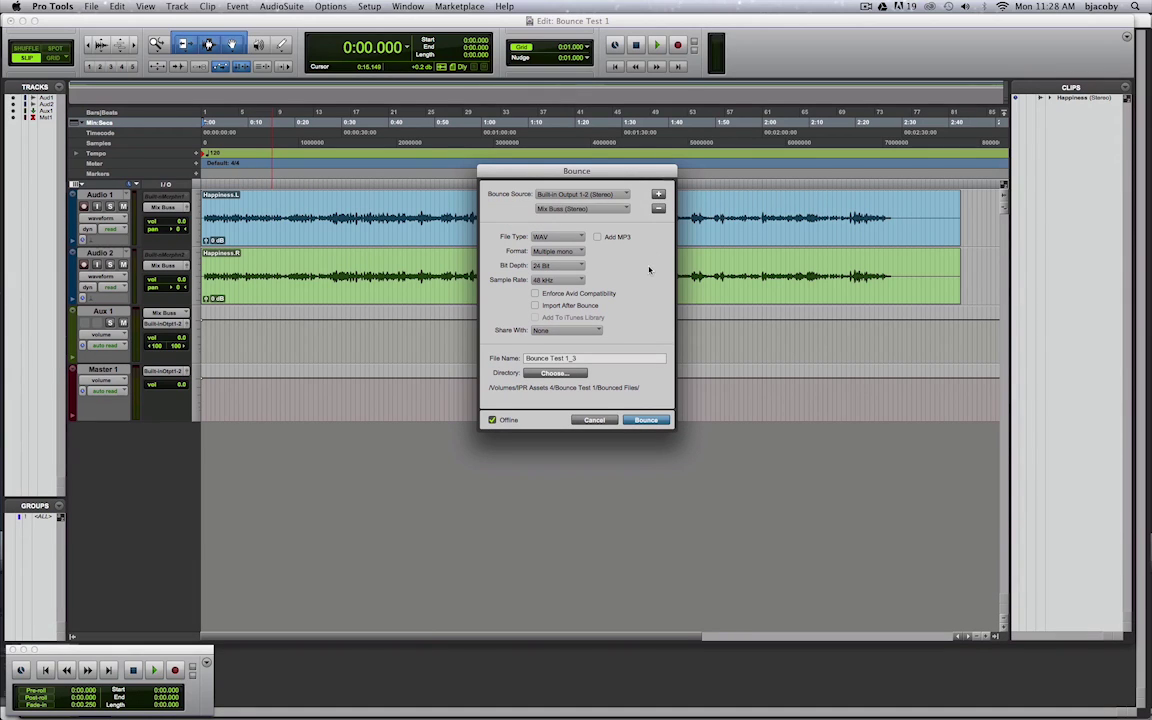
pyautogui.click(598, 211)
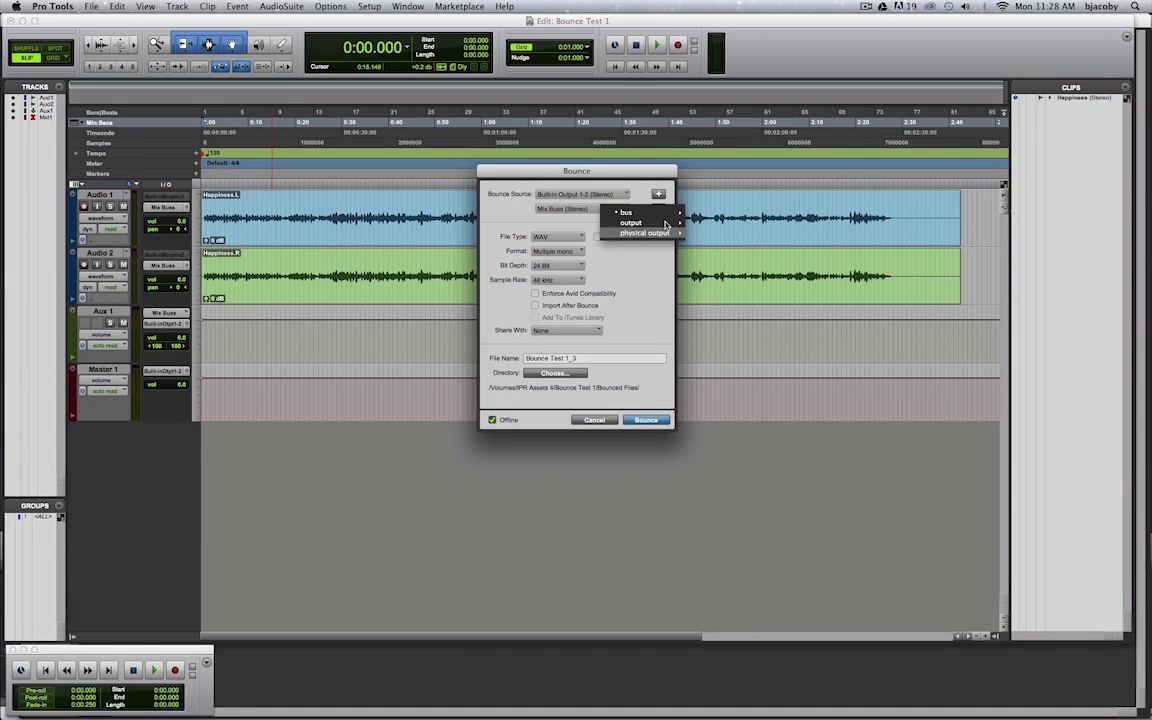
pyautogui.moveTo(658, 218)
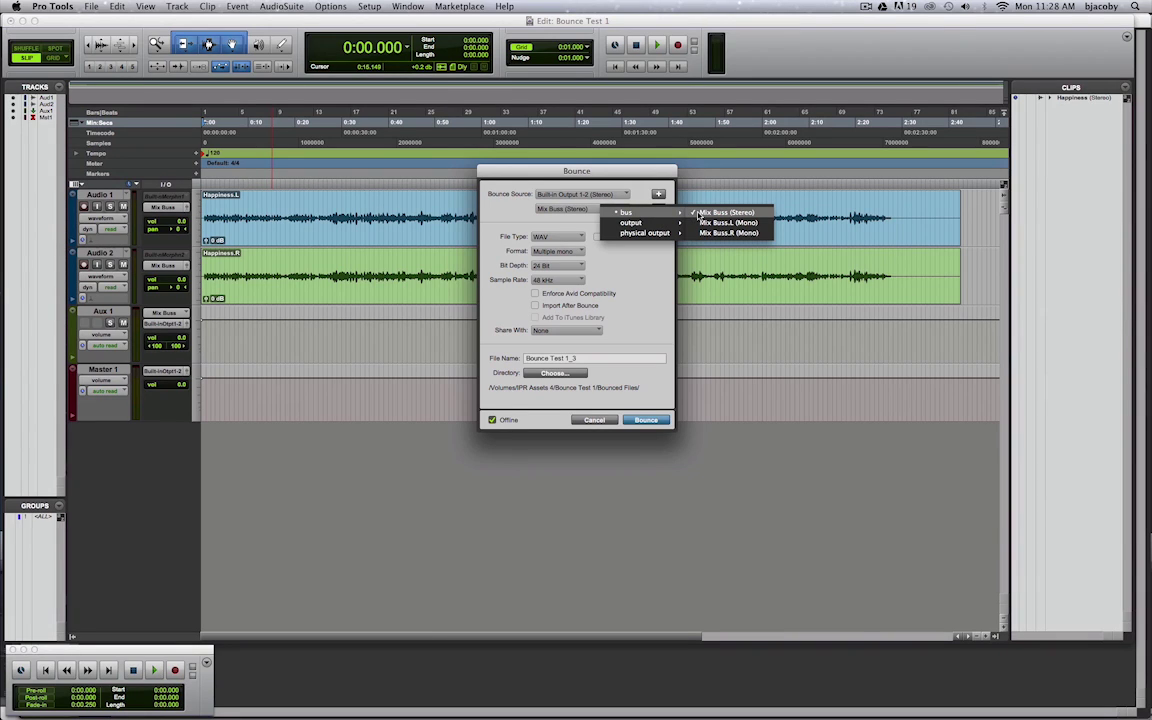
pyautogui.click(711, 216)
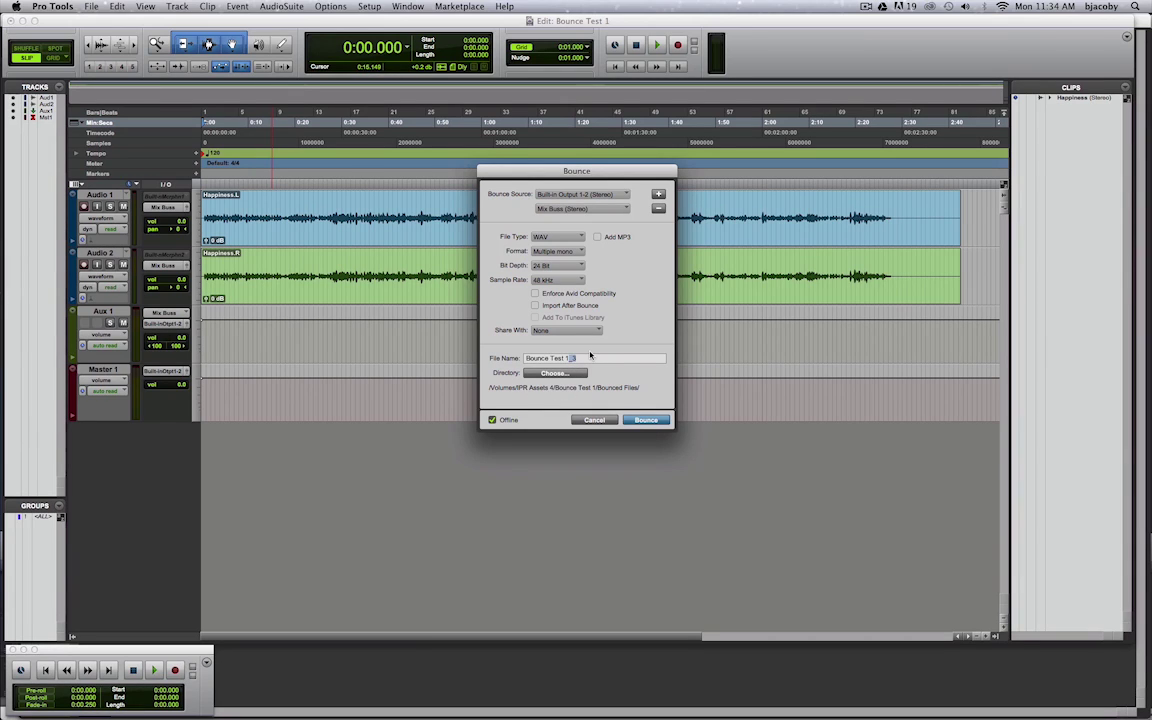
# Remove the '_3' suffix so the file name reads 'Bounce Test 1'
pyautogui.press('BackSpace')
pyautogui.moveTo(593, 356); pyautogui.dragTo(413, 350)
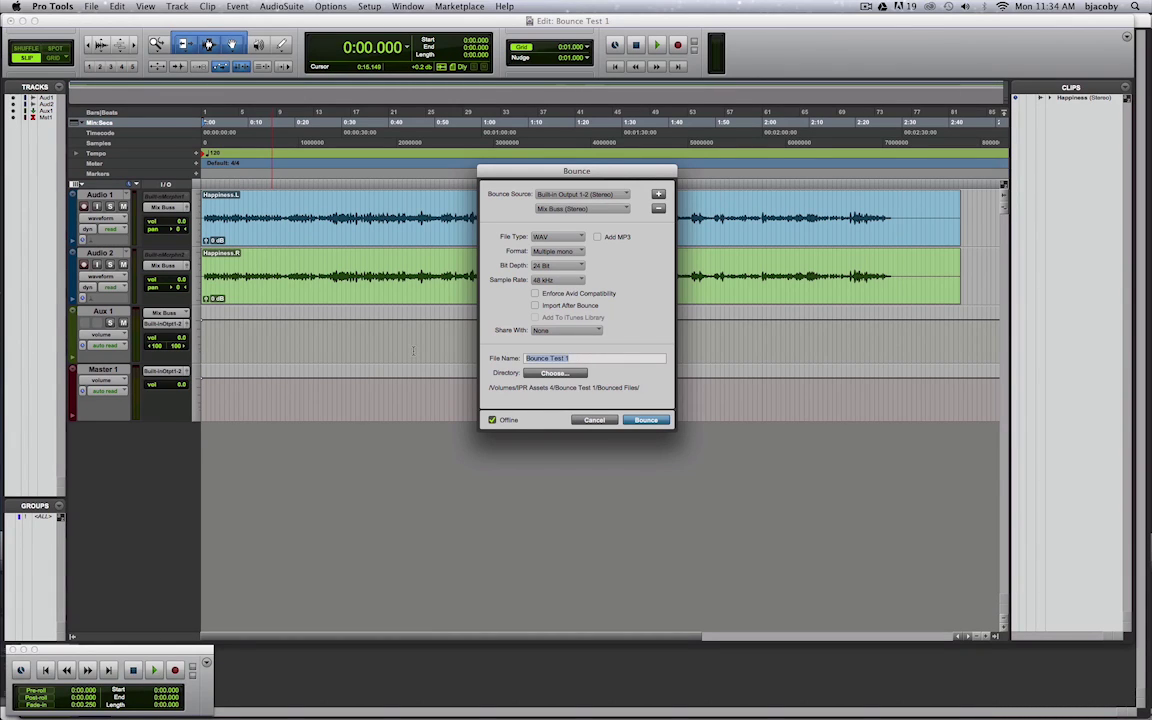
pyautogui.click(597, 359)
# Run the offline bounce, then switch to the Finder to check the bounced files
pyautogui.click(644, 420)
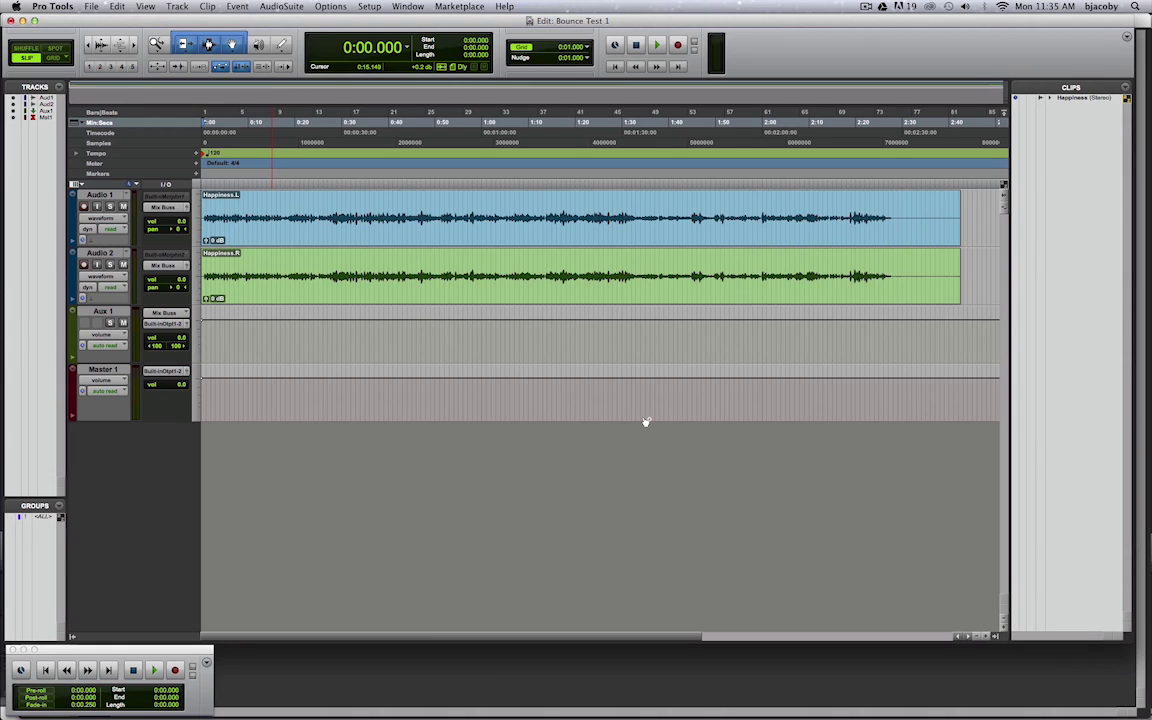
pyautogui.press('super+Tab')
pyautogui.press('super+Tab')
# Open the Bounce to Disk settings and enable Add MP3
pyautogui.click(90, 7)
pyautogui.moveTo(150, 157)
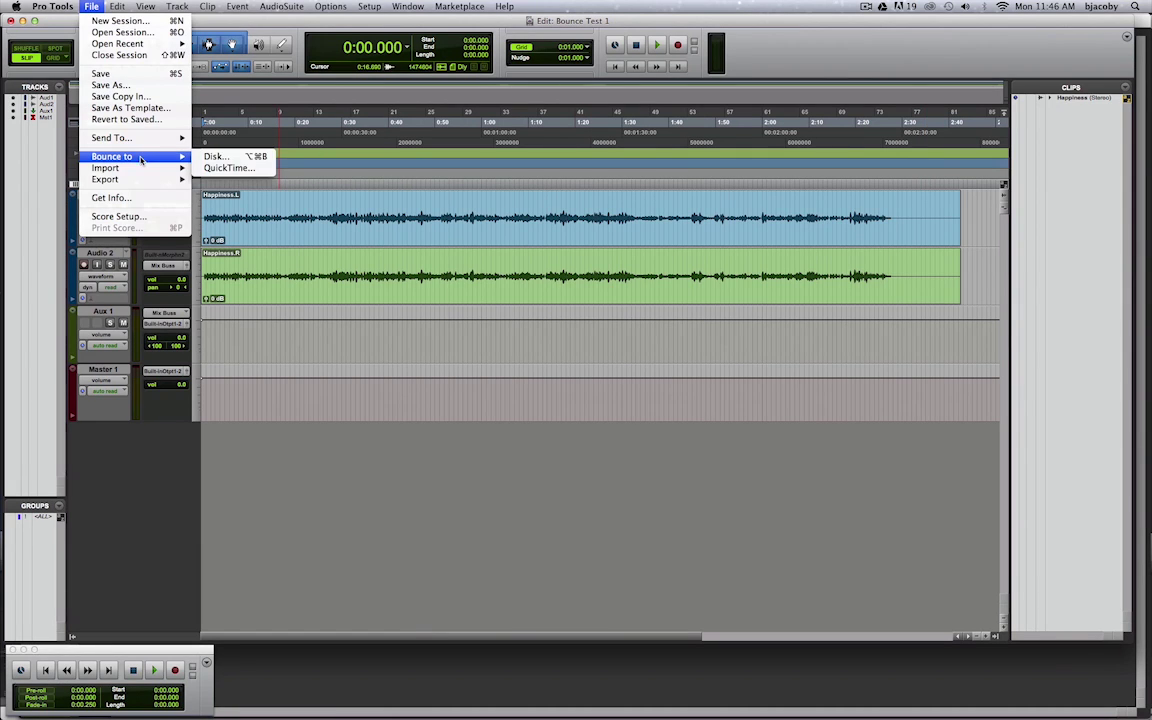
pyautogui.click(217, 157)
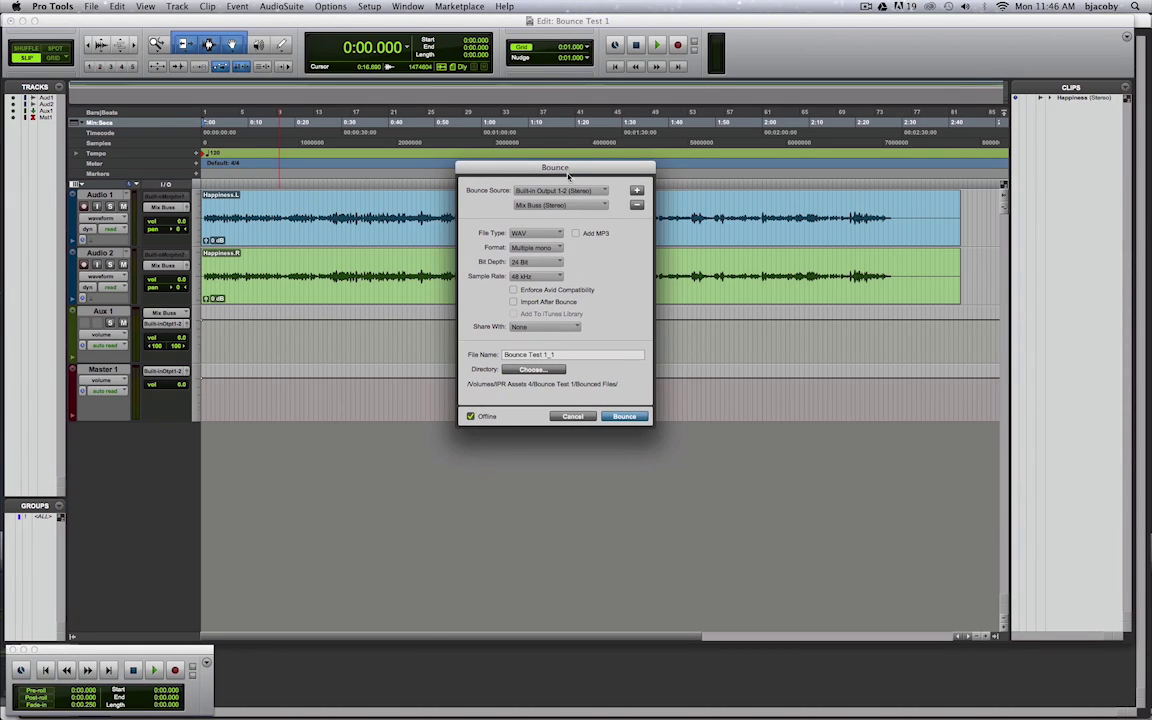
pyautogui.click(575, 233)
pyautogui.moveTo(580, 172); pyautogui.dragTo(548, 220)
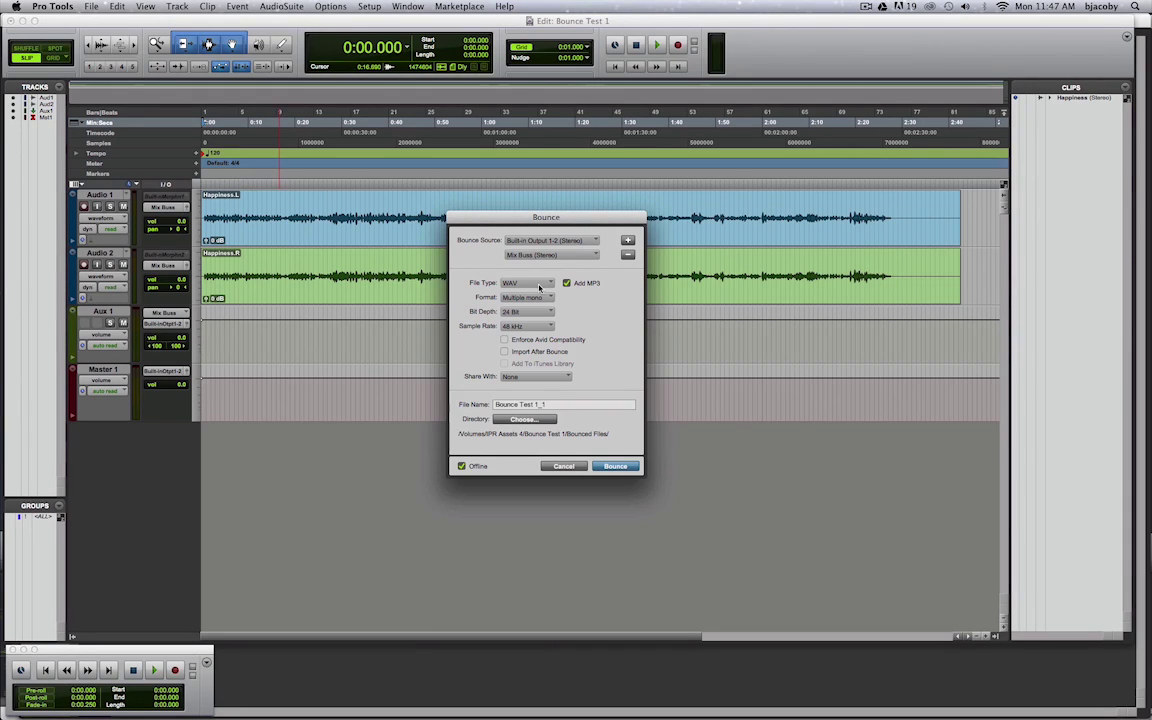
# Keep WAV as file type and Share With set to None, with Add MP3 left on
pyautogui.click(540, 287)
pyautogui.click(559, 288)
pyautogui.click(565, 376)
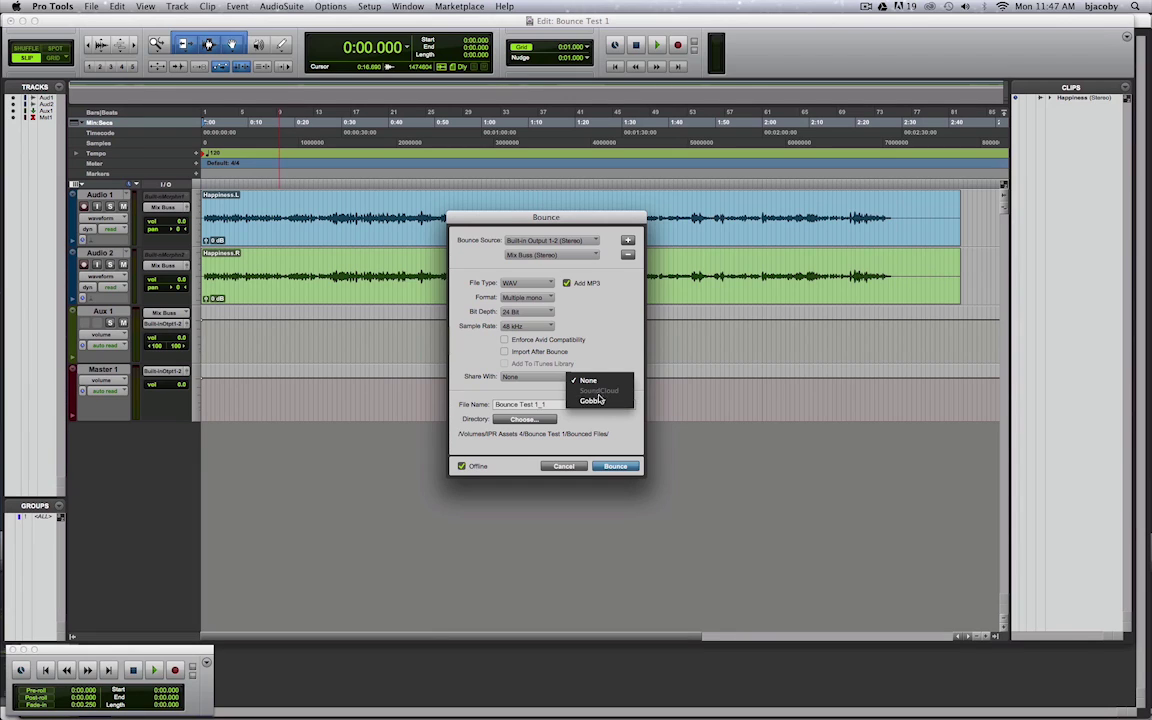
pyautogui.click(598, 345)
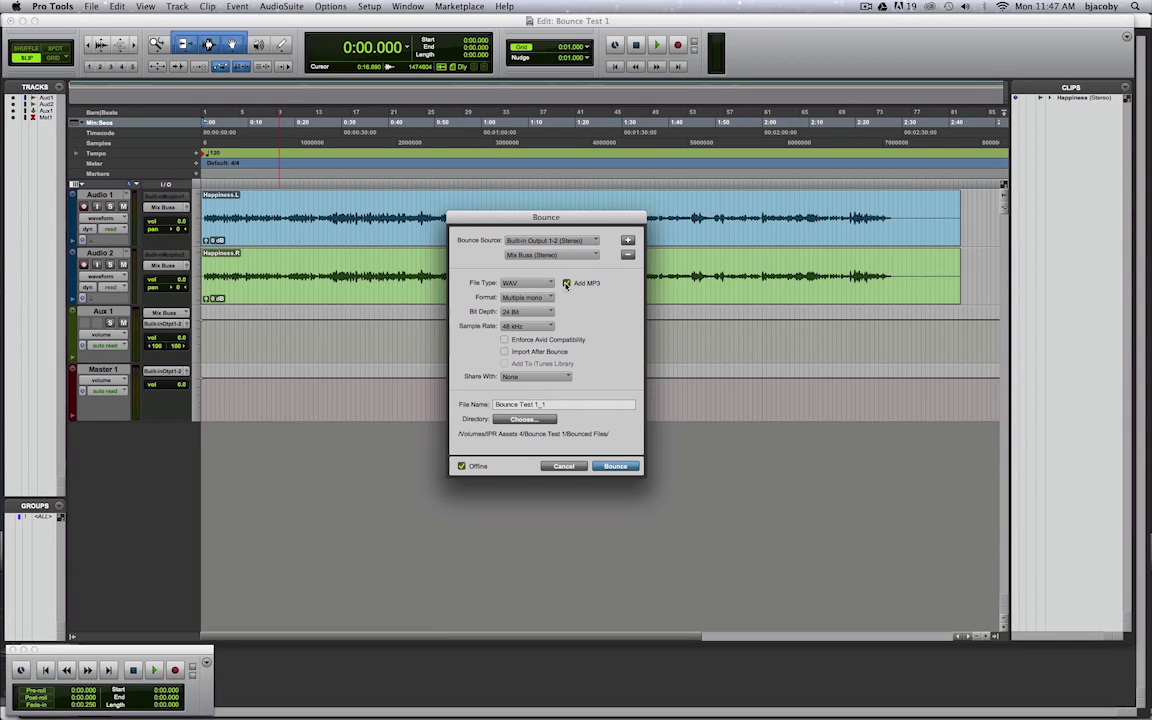
pyautogui.click(566, 284)
pyautogui.click(567, 284)
# Start the bounce and bring up the MP3 encoder options at 320 kbit/s CBR
pyautogui.click(615, 467)
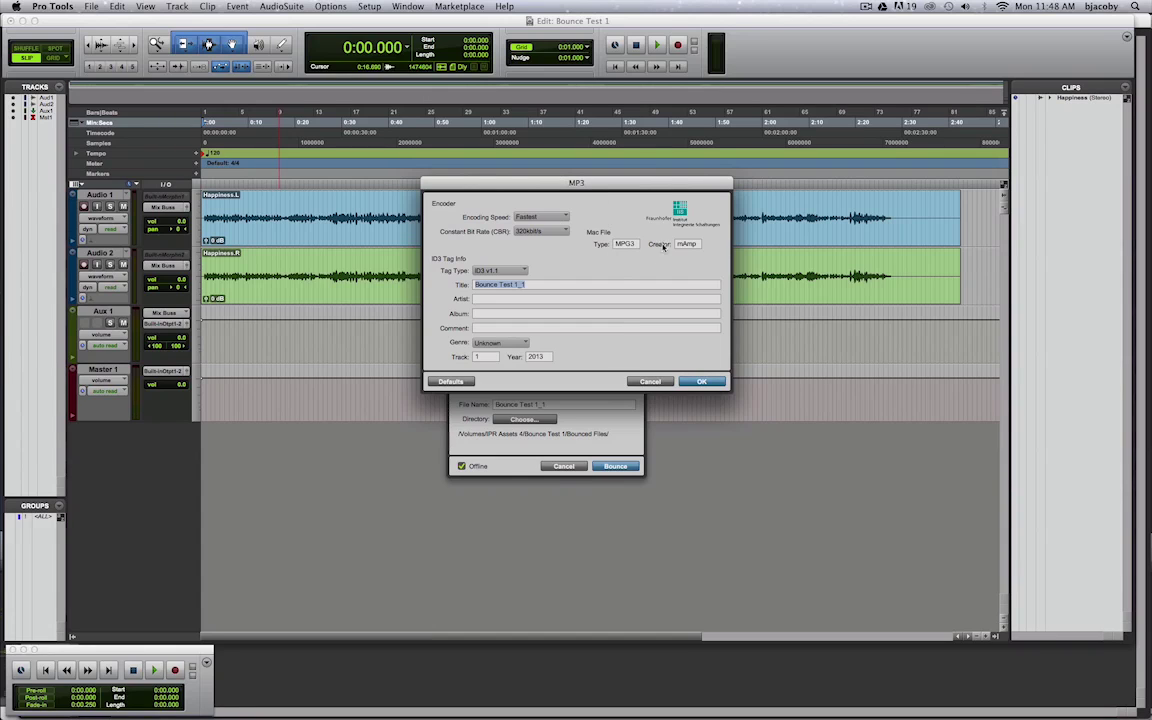
pyautogui.moveTo(576, 185); pyautogui.dragTo(543, 261)
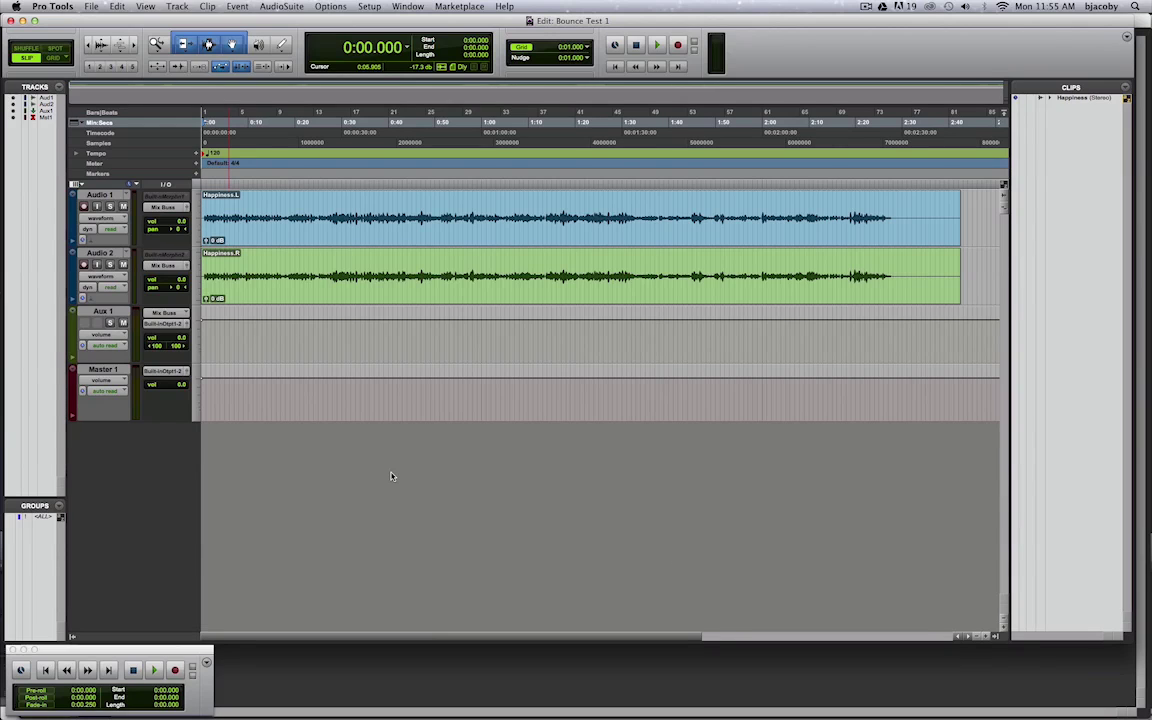
pyautogui.rightClick(174, 375)
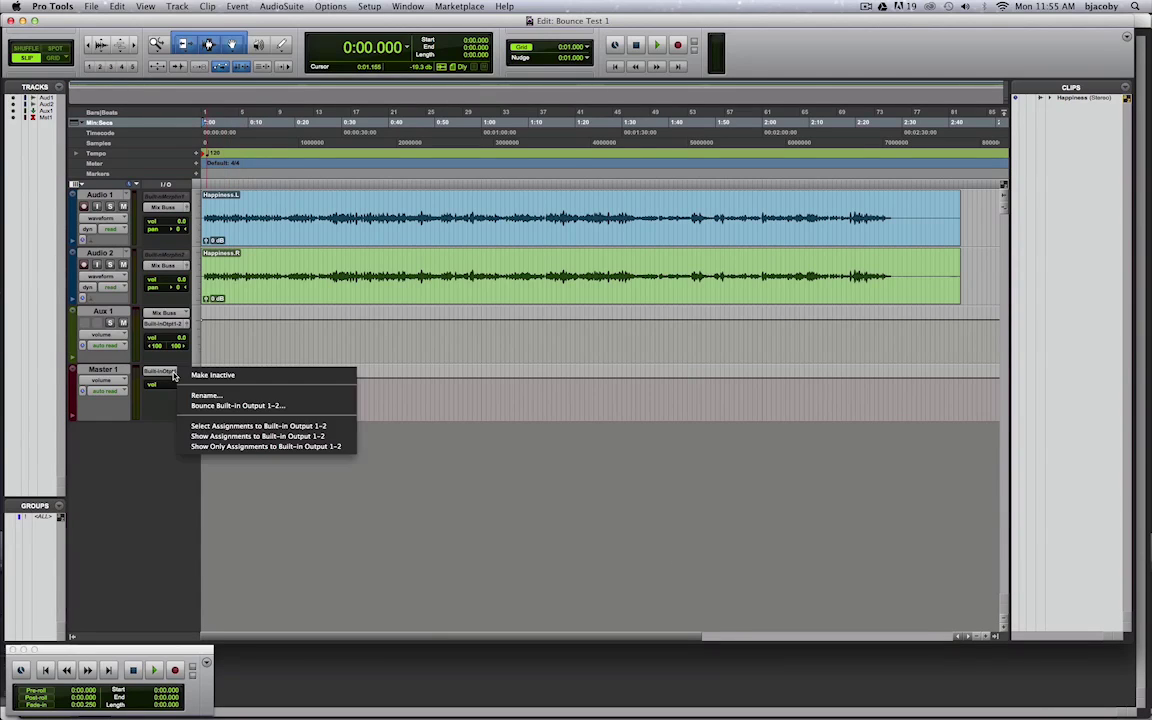
pyautogui.click(249, 407)
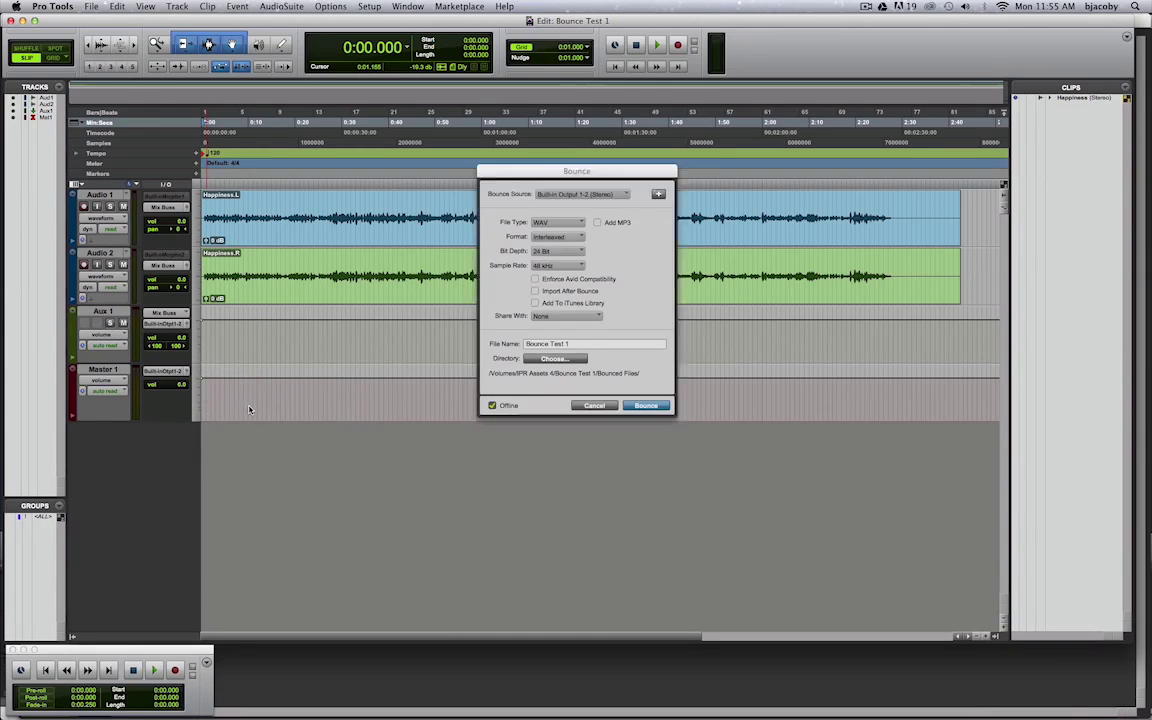
pyautogui.moveTo(498, 170); pyautogui.dragTo(476, 209)
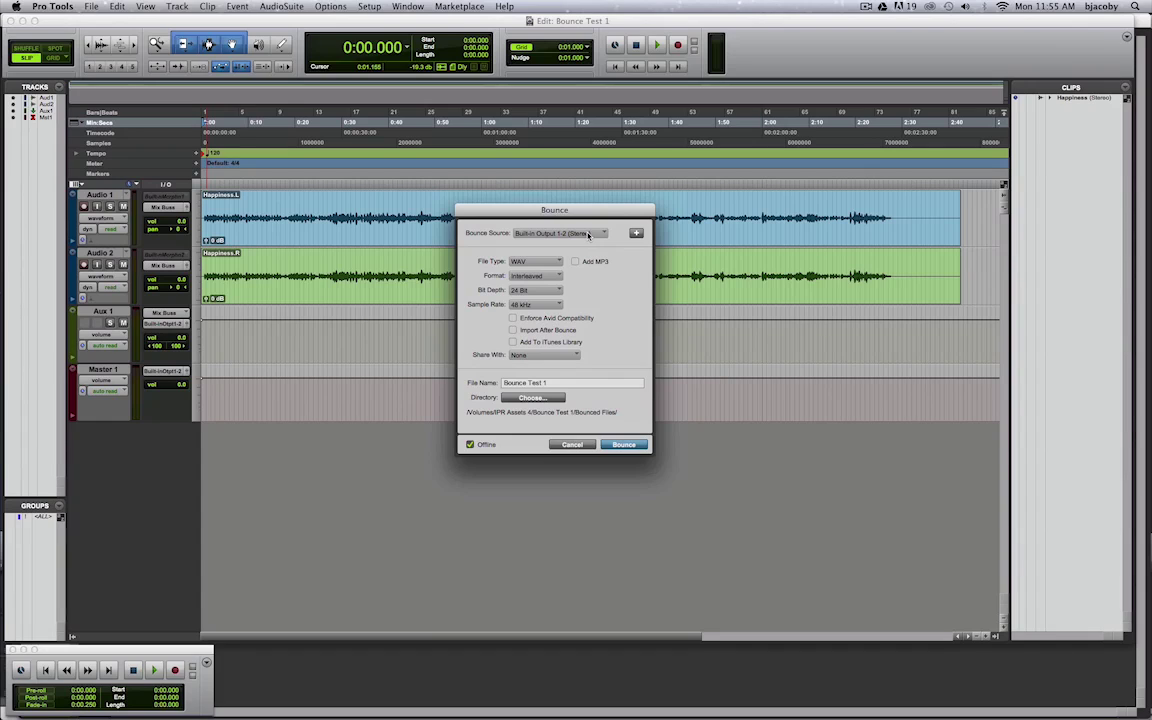
pyautogui.click(572, 445)
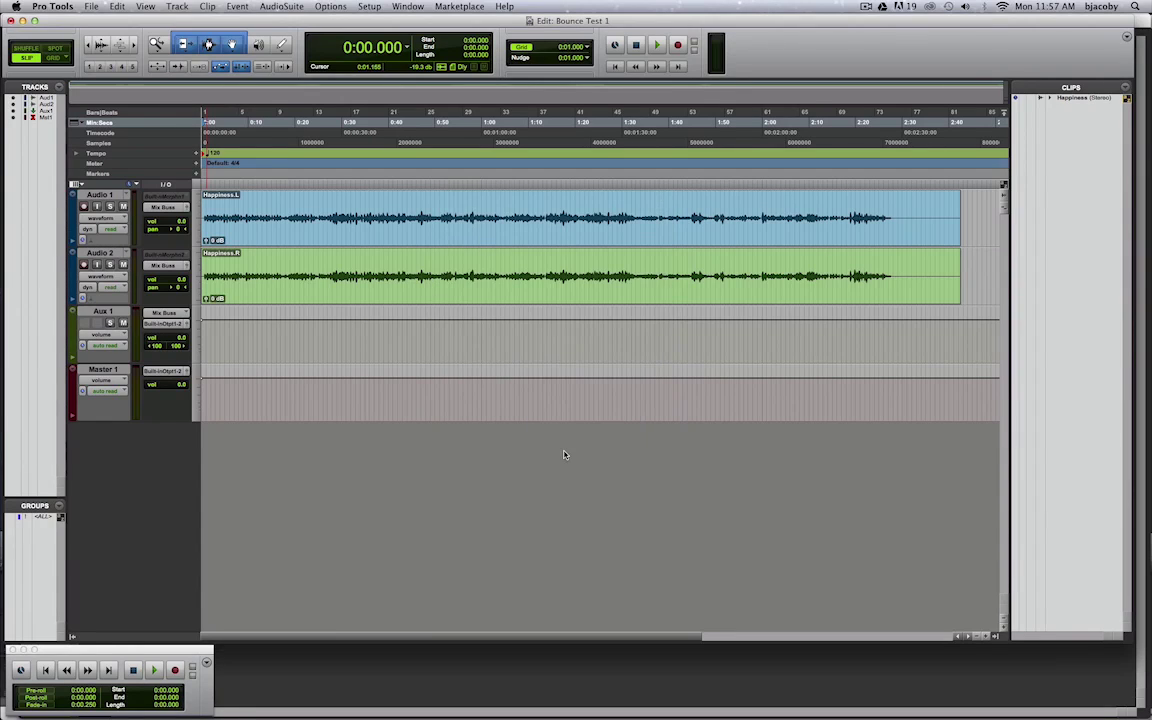
# Open the QuickTime bounce settings and set the audio file type to MP3
pyautogui.click(91, 7)
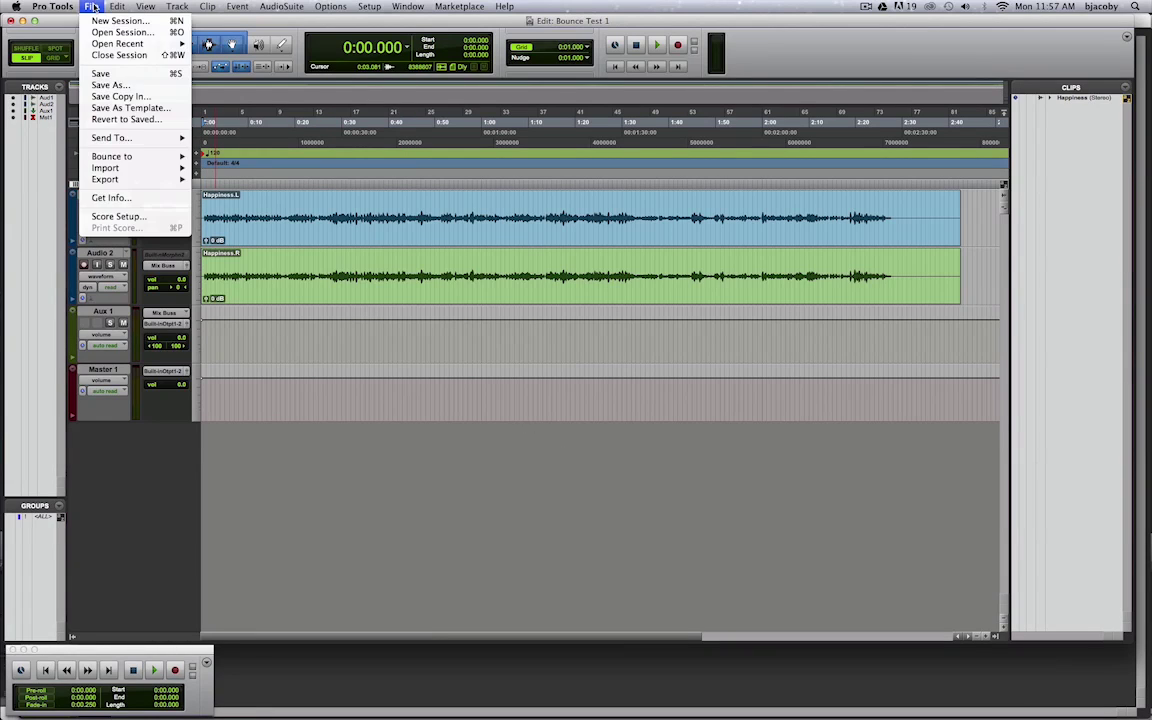
pyautogui.moveTo(125, 157)
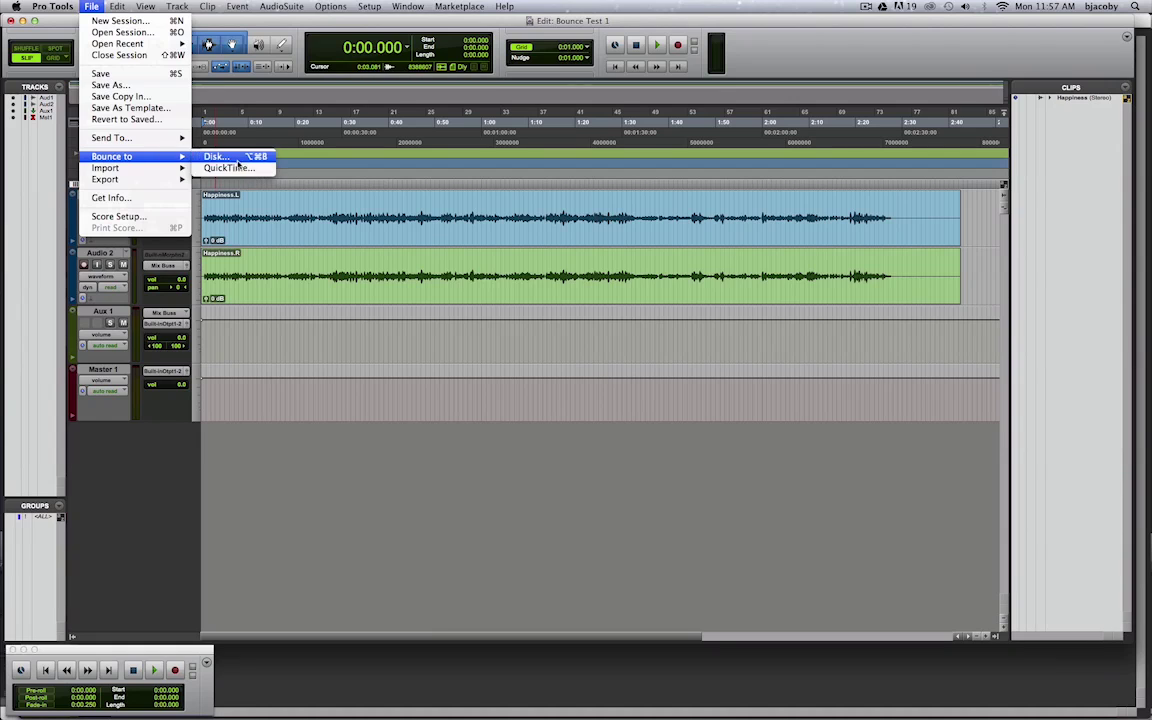
pyautogui.click(240, 170)
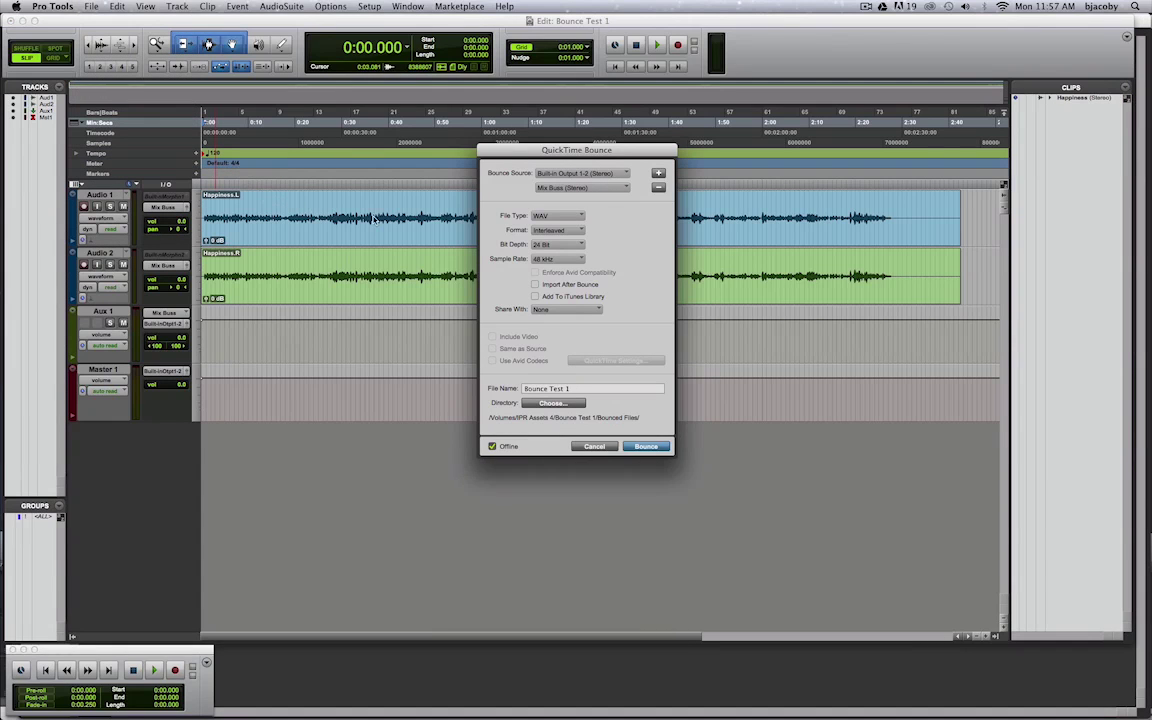
pyautogui.moveTo(575, 152); pyautogui.dragTo(555, 194)
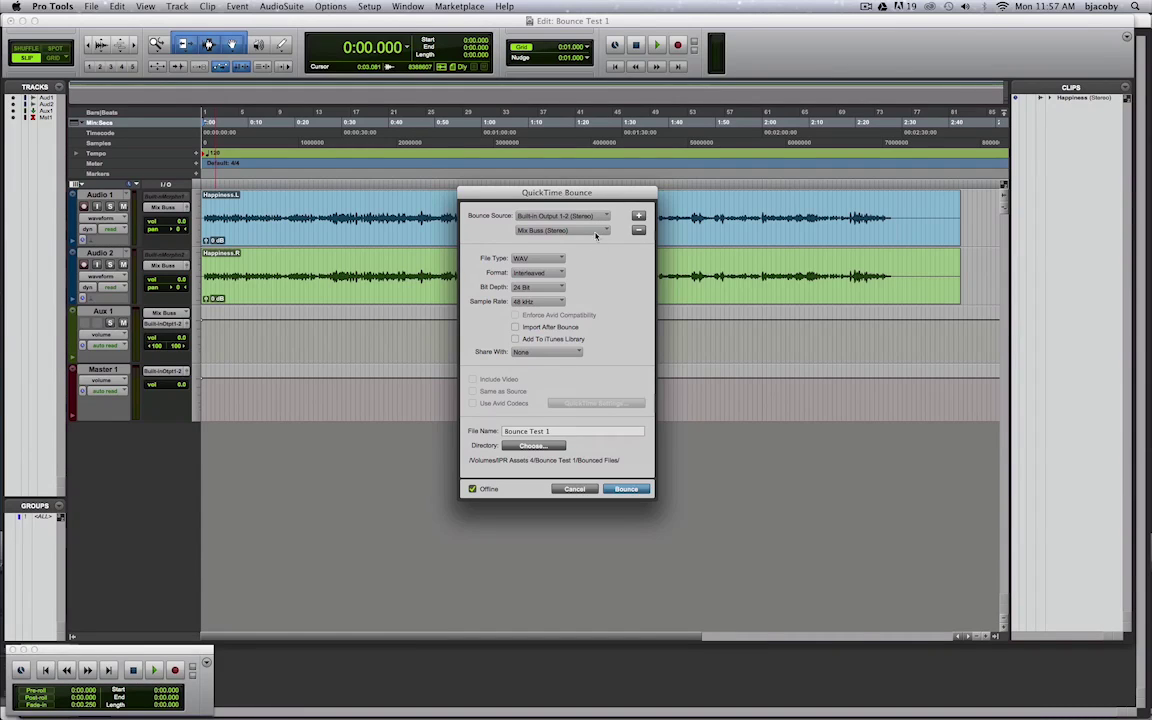
pyautogui.click(561, 259)
pyautogui.click(590, 274)
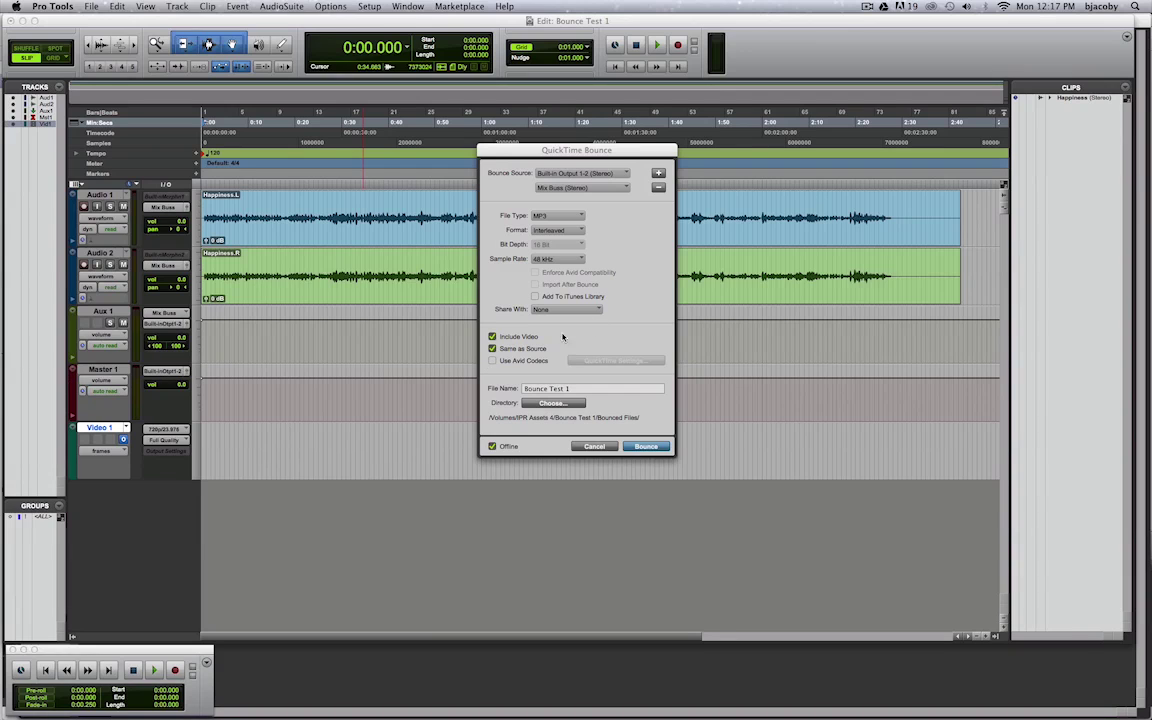
# Turn off Same as Source and bring up Movie Settings showing H.264 at High quality
pyautogui.moveTo(576, 150); pyautogui.dragTo(576, 87)
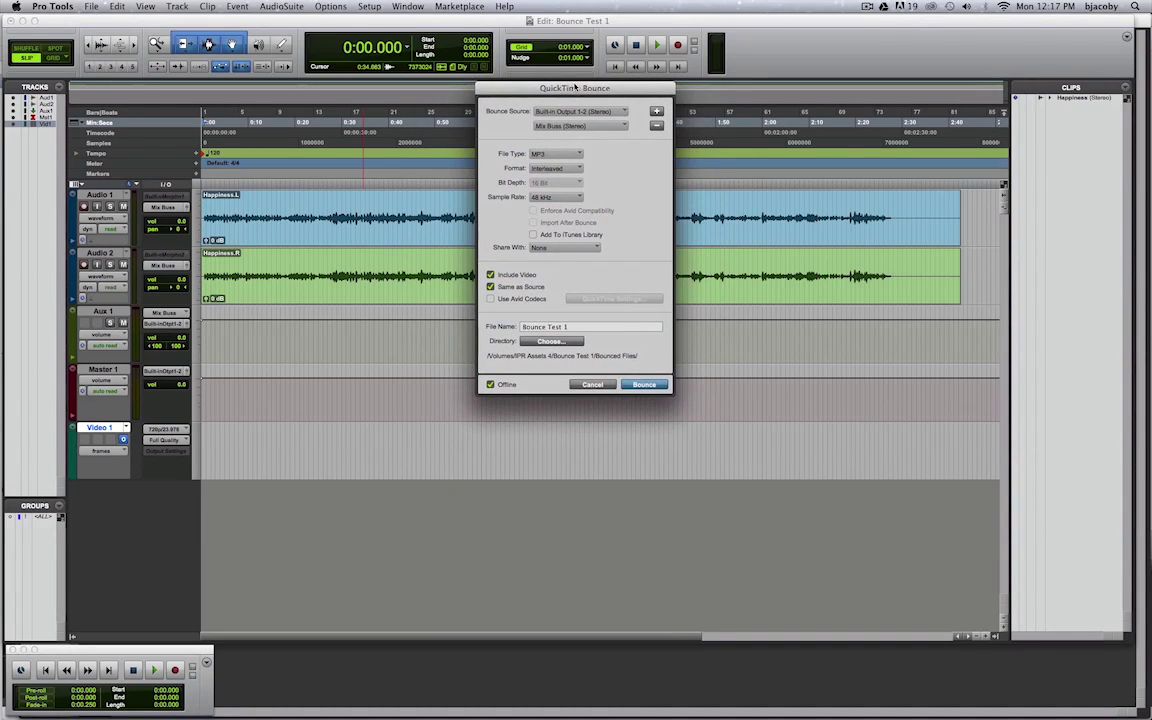
pyautogui.click(490, 287)
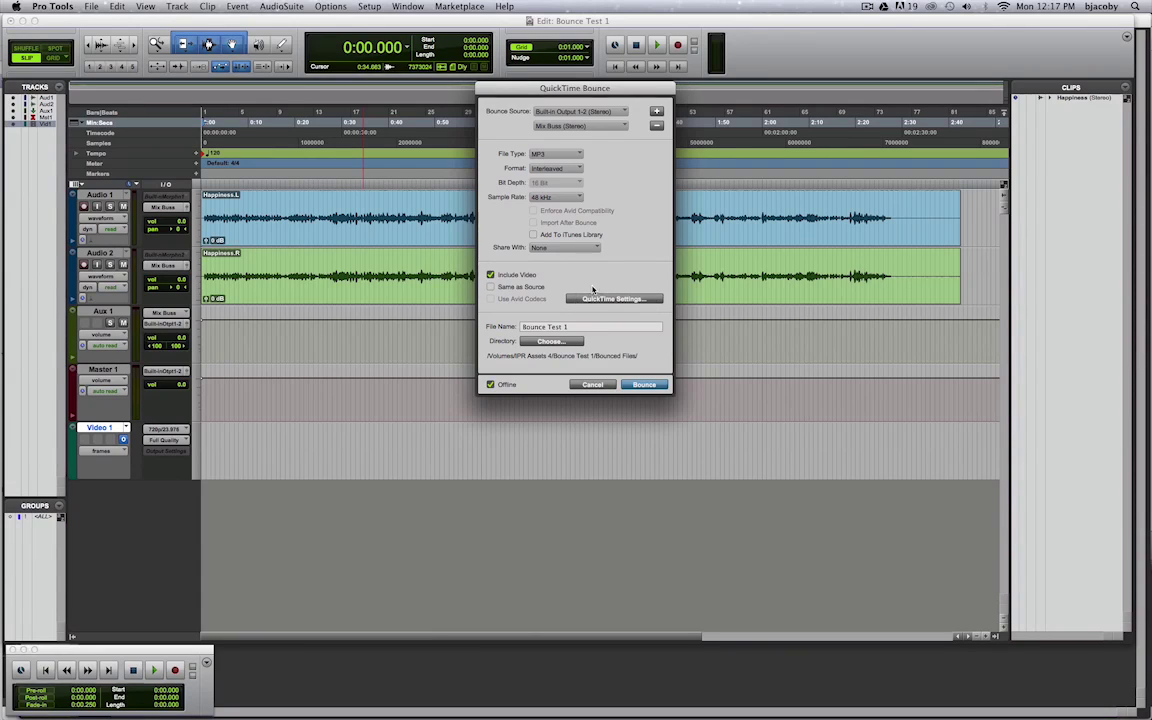
pyautogui.click(601, 300)
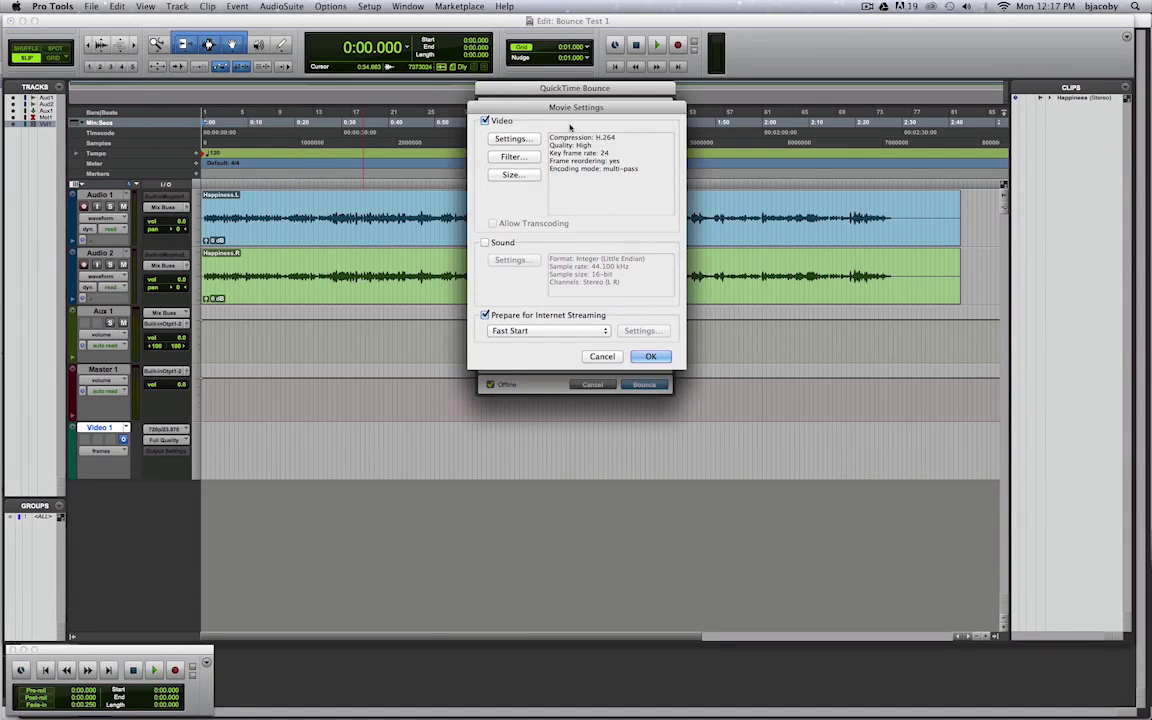
pyautogui.moveTo(569, 112); pyautogui.dragTo(489, 134)
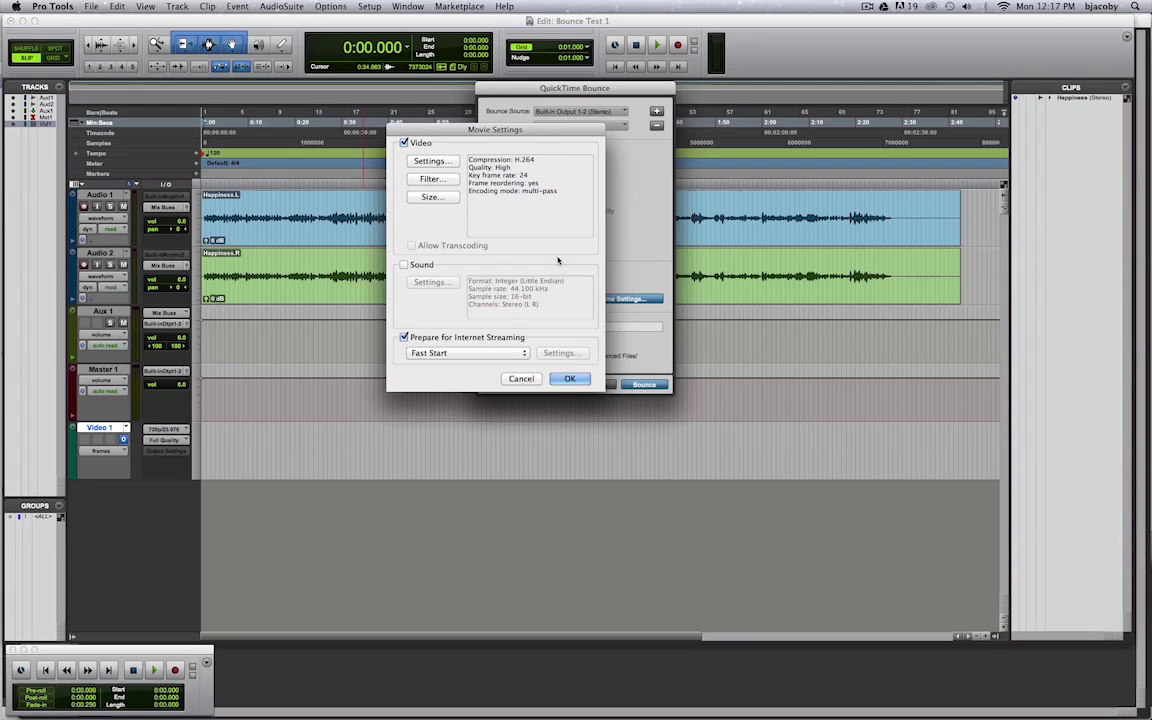
pyautogui.moveTo(527, 131); pyautogui.dragTo(371, 164)
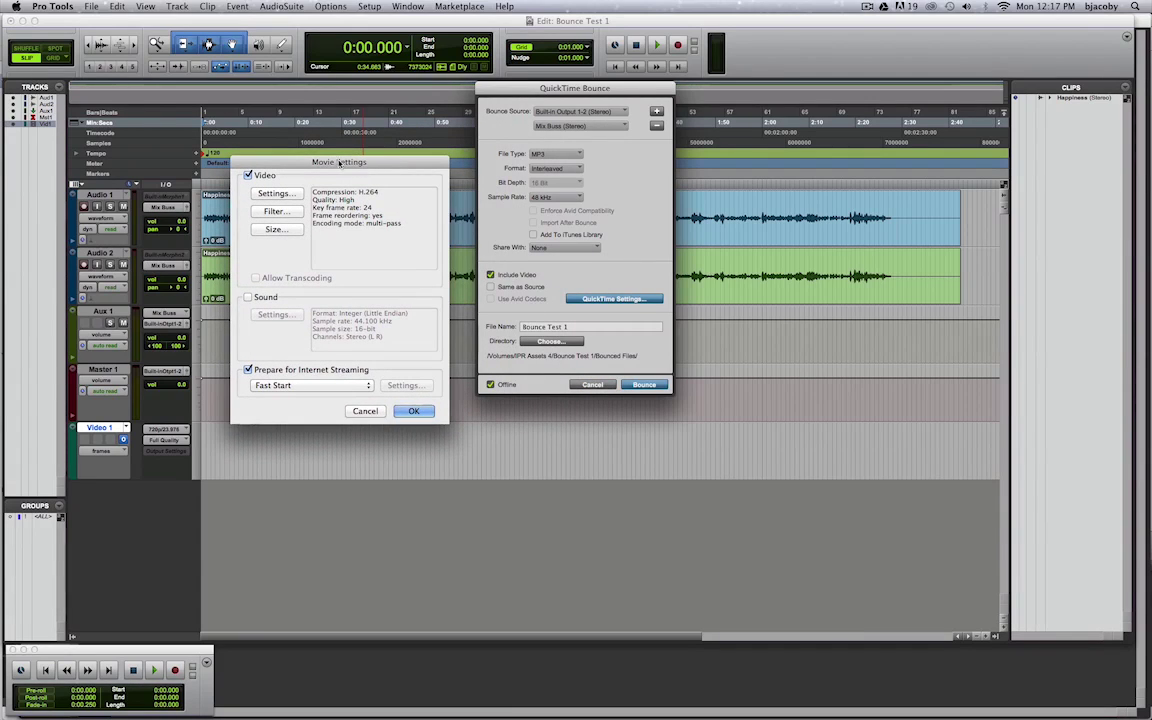
pyautogui.moveTo(340, 165); pyautogui.dragTo(358, 224)
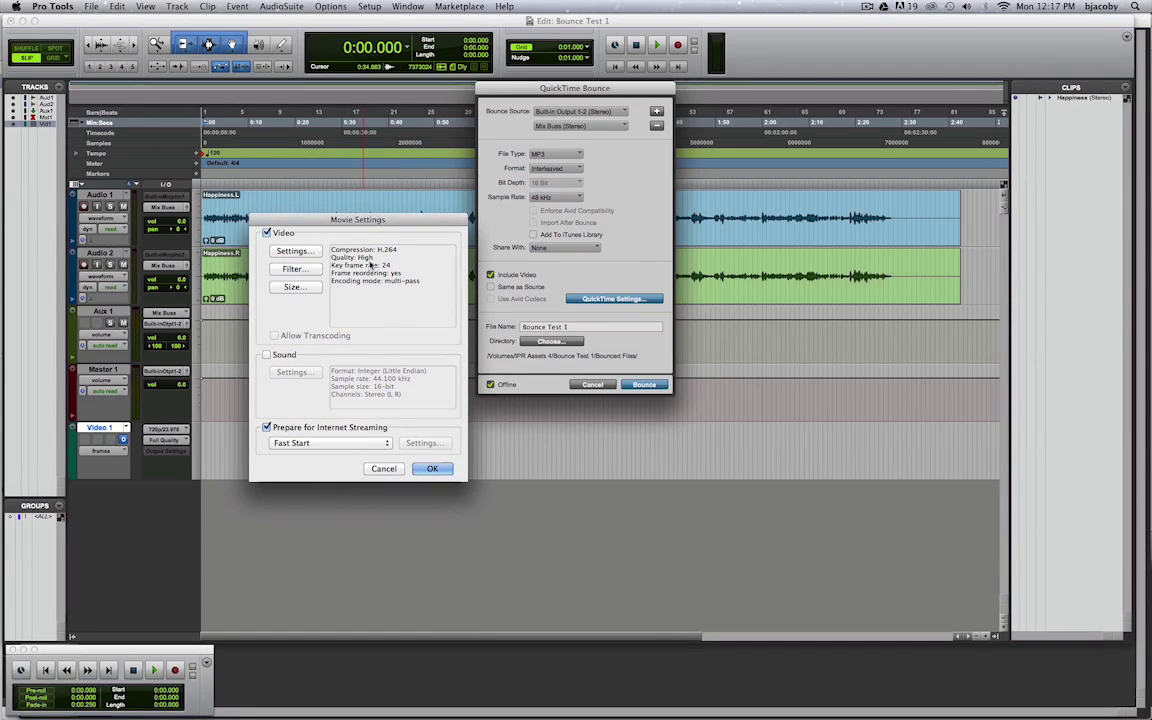
pyautogui.moveTo(353, 228); pyautogui.dragTo(355, 121)
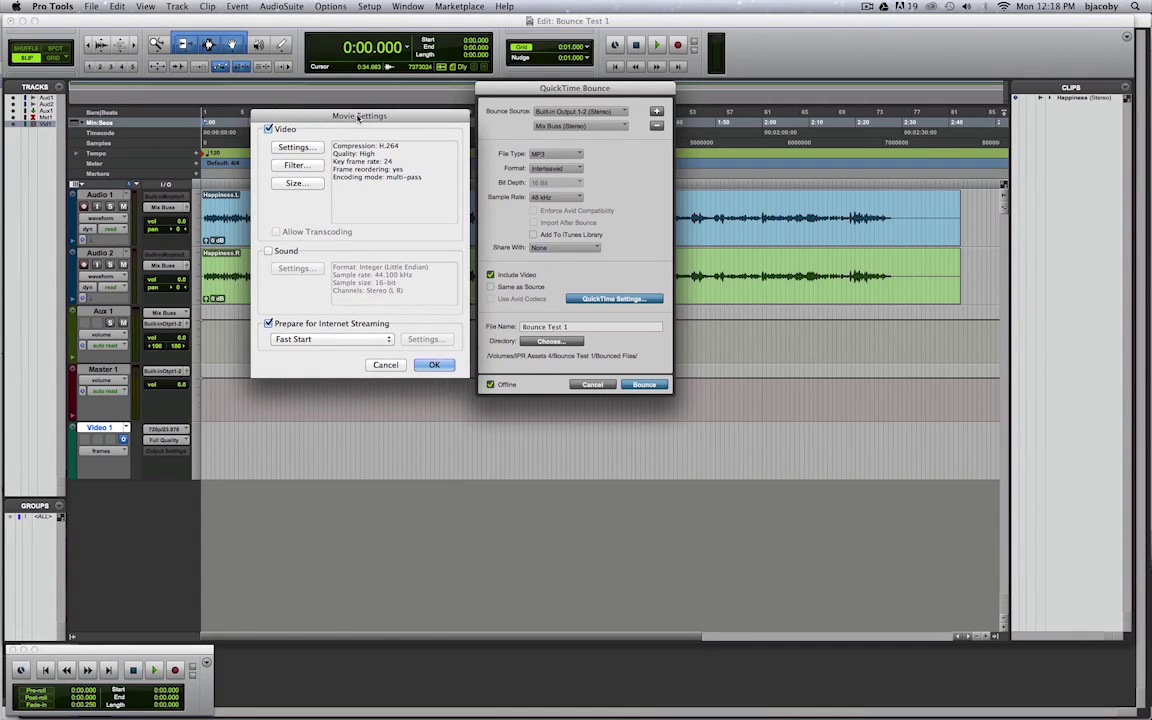
pyautogui.moveTo(354, 122); pyautogui.dragTo(351, 112)
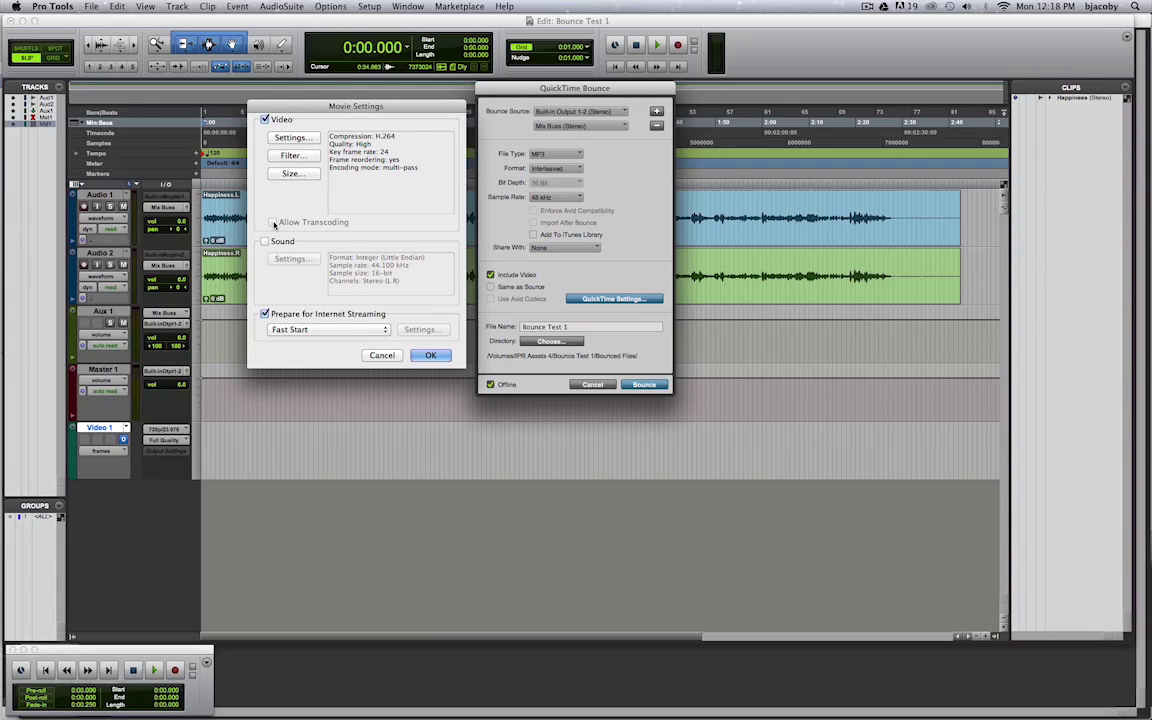